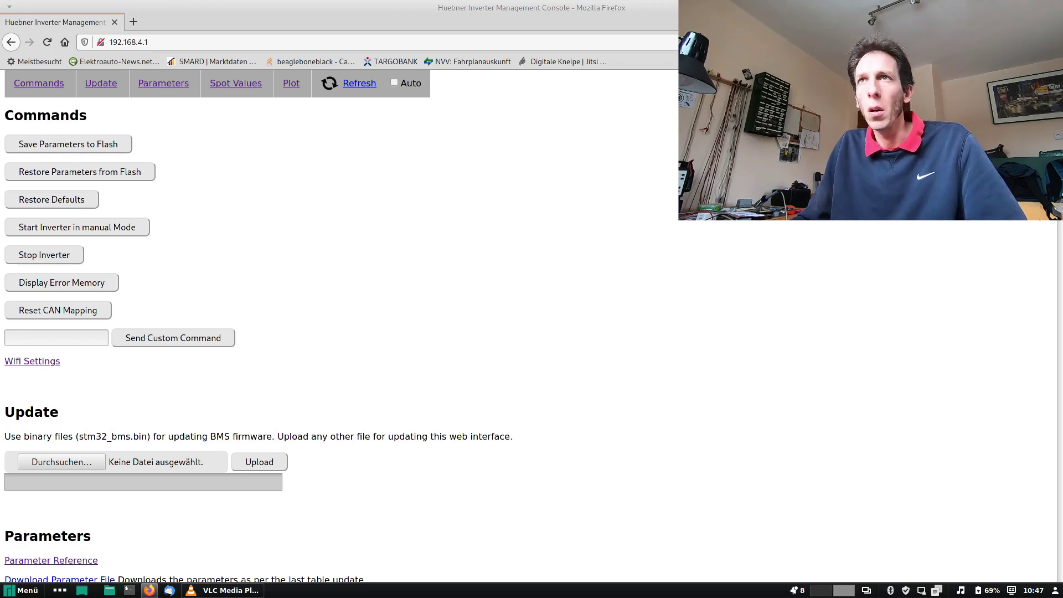
Open the esp8266-web-interface repository on GitHub in a new browser tab.
{"action": "left_click", "coordinate": [133, 22]}
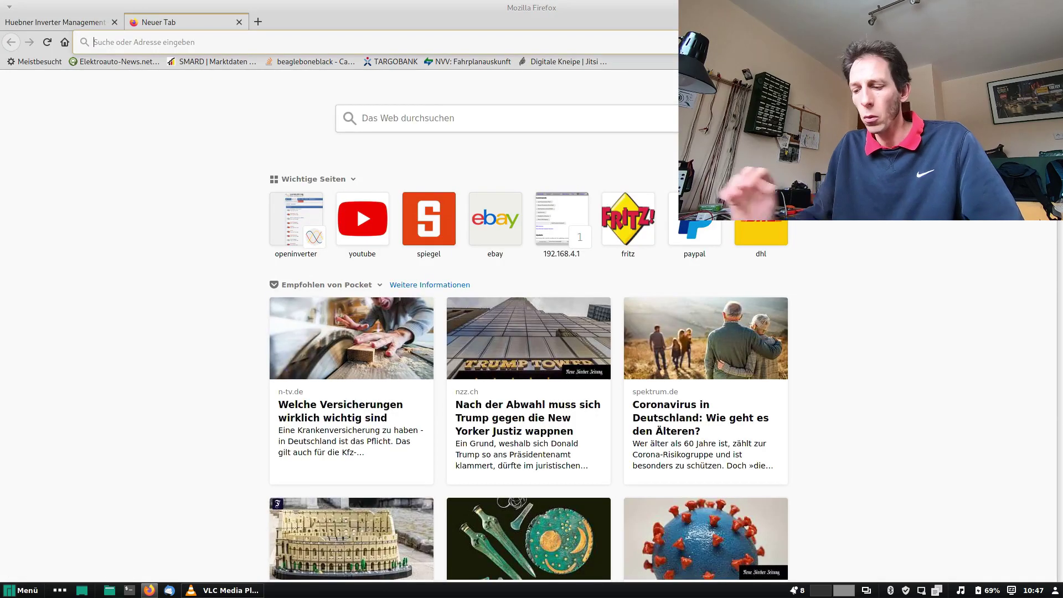
{"action": "type", "text": "jsü"}
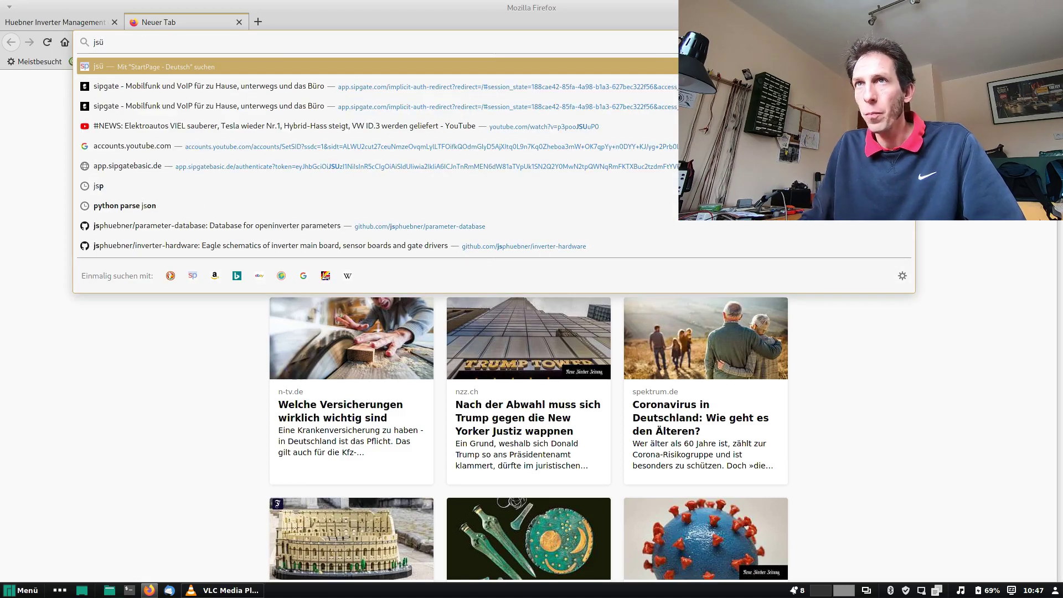
{"action": "key", "text": "BackSpace"}
{"action": "type", "text": "p"}
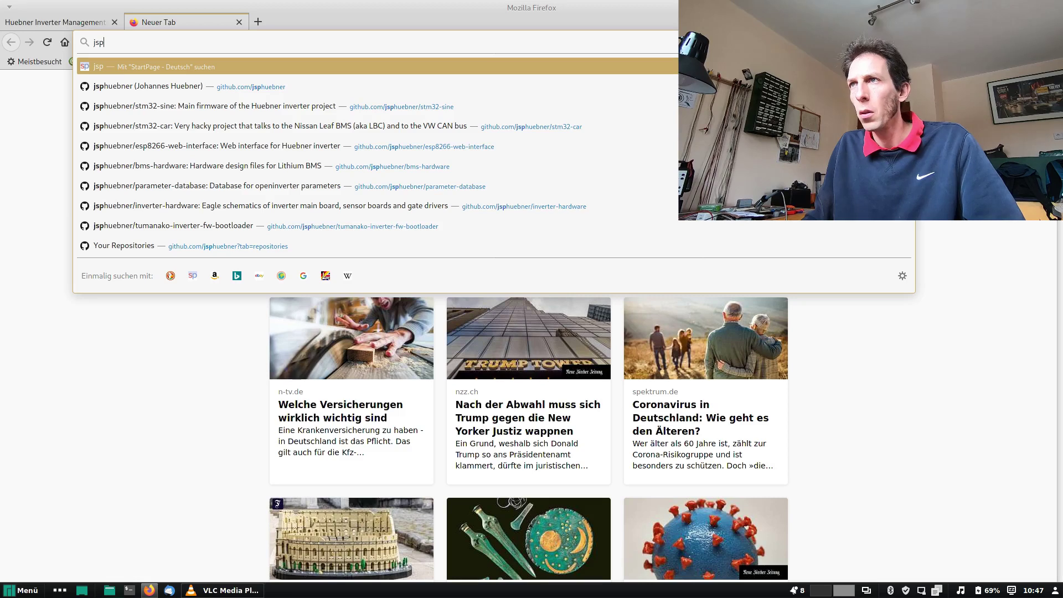
{"action": "key", "text": "Down"}
{"action": "key", "text": "Down"}
{"action": "key", "text": "Down"}
{"action": "key", "text": "Down"}
{"action": "key", "text": "Return"}
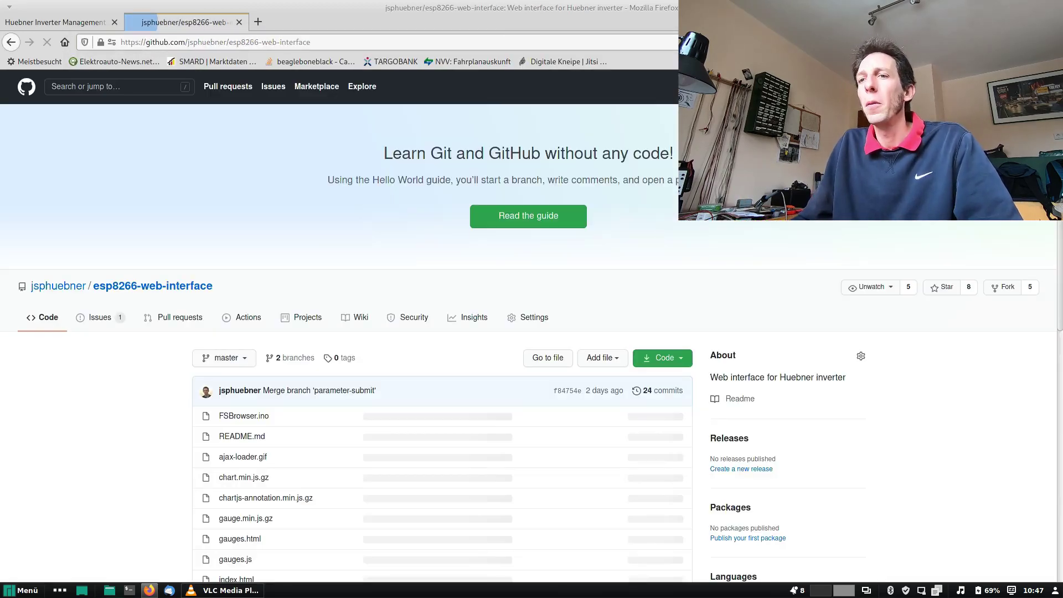
Download the repository's master branch as a ZIP and open it with the archive manager.
{"action": "scroll", "coordinate": [531, 326], "scroll_direction": "down", "scroll_amount": 1}
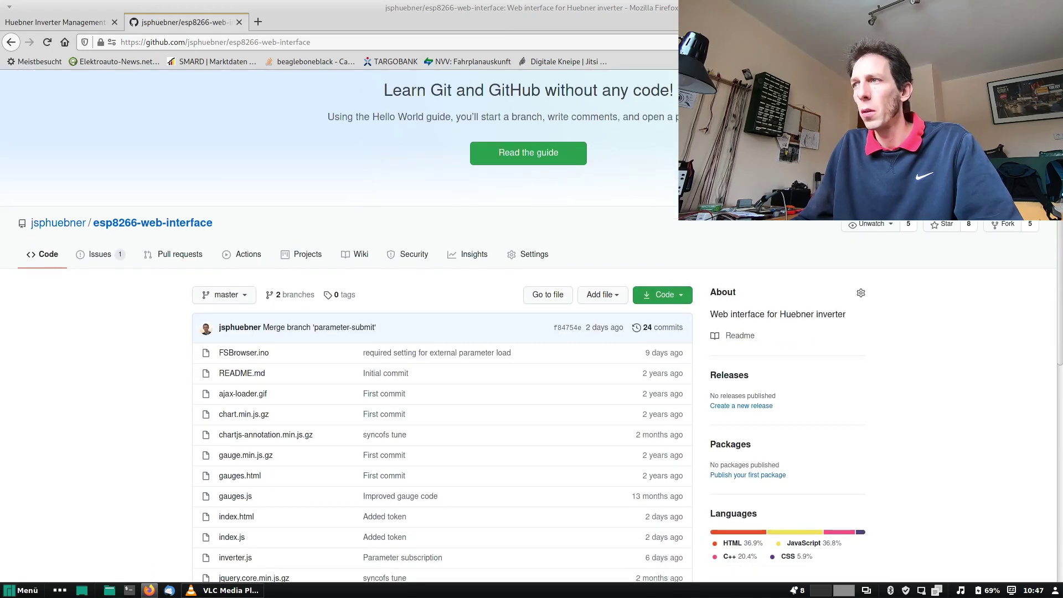
{"action": "left_click", "coordinate": [662, 295]}
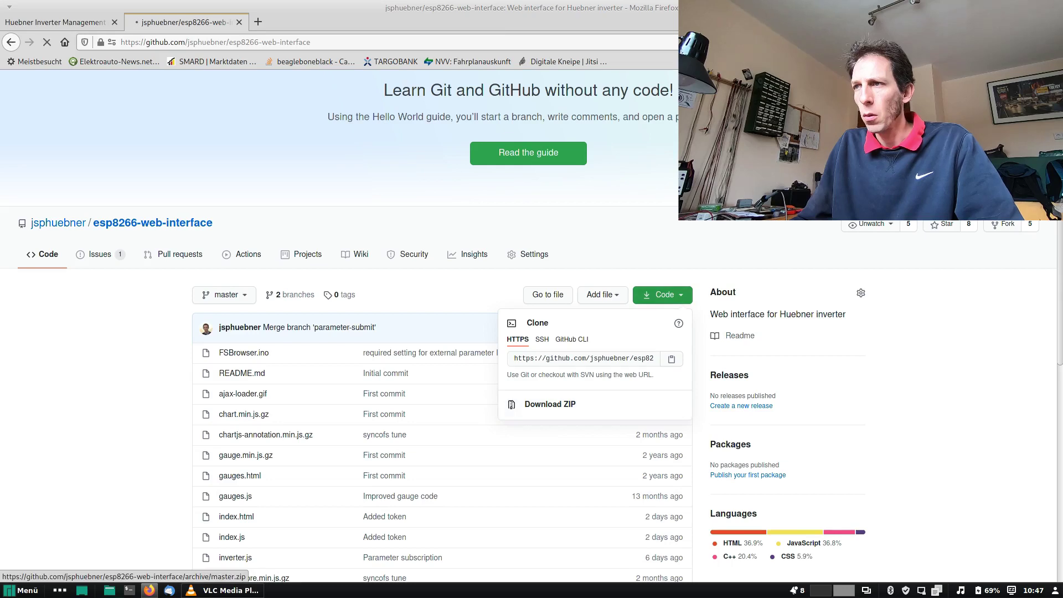
{"action": "left_click", "coordinate": [550, 404]}
{"action": "key", "text": "Up"}
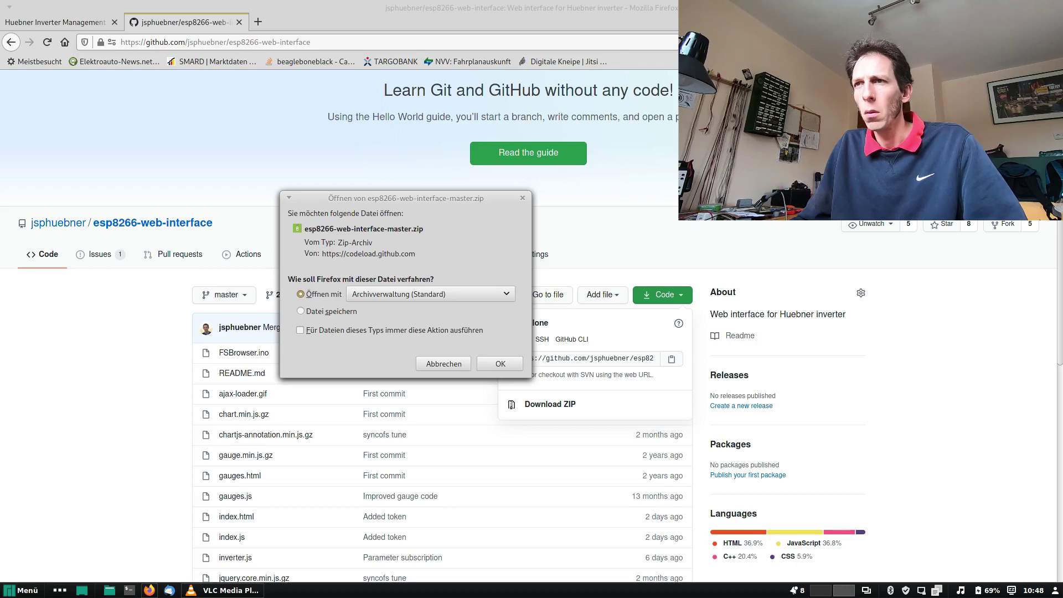
{"action": "key", "text": "Return"}
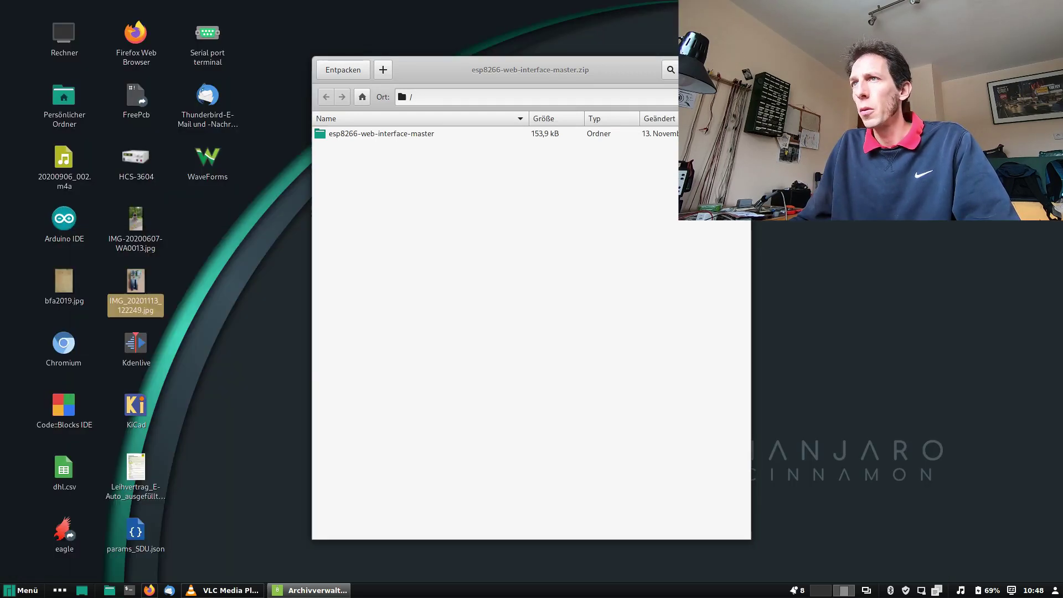
Extract the esp8266-web-interface-master folder from the archive to the desktop and close the archive manager.
{"action": "left_click", "coordinate": [380, 134]}
{"action": "left_click_drag", "start_coordinate": [382, 134], "coordinate": [216, 233]}
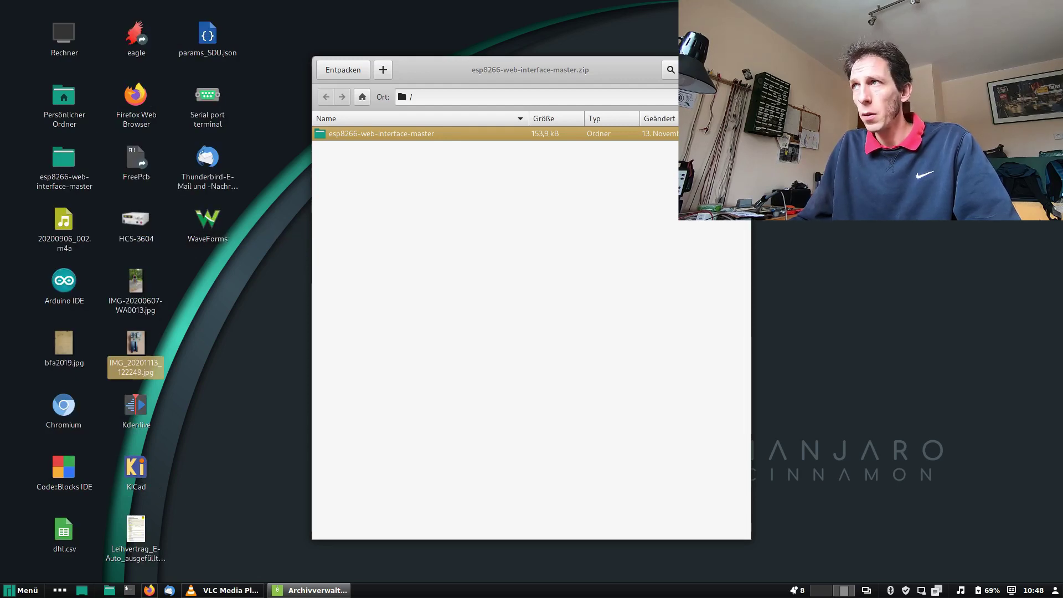
{"action": "left_click", "coordinate": [739, 69]}
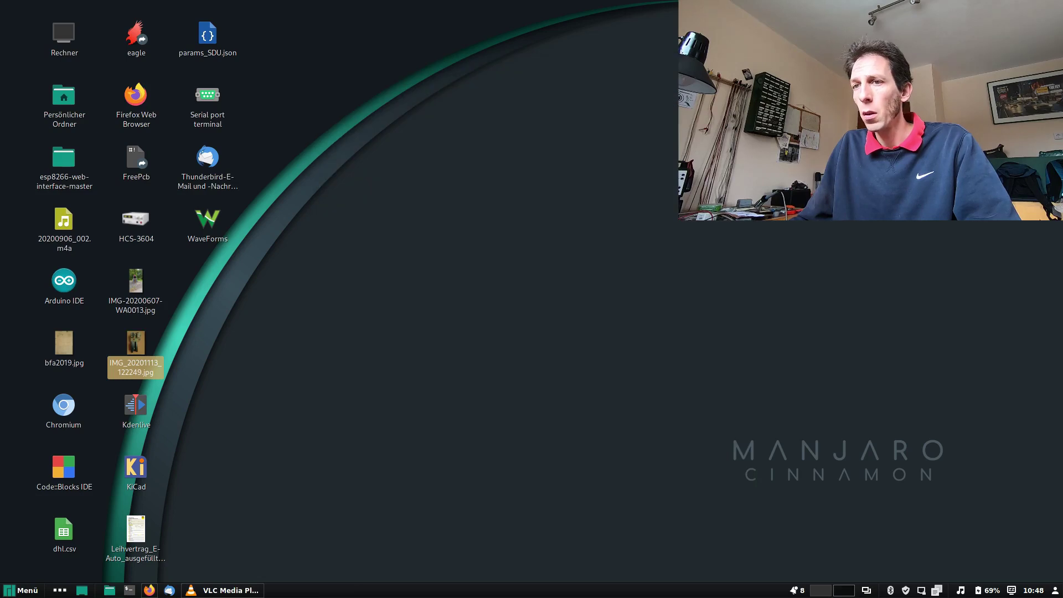
Switch back to Firefox and close the GitHub page to return to the inverter console's Update section.
{"action": "left_click", "coordinate": [149, 590]}
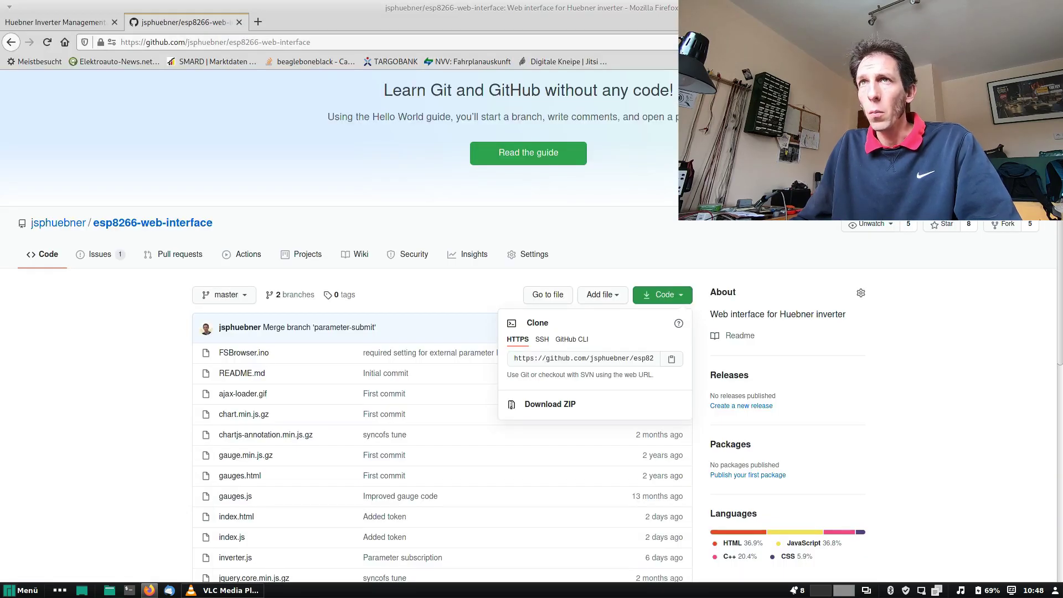
{"action": "left_click", "coordinate": [239, 22]}
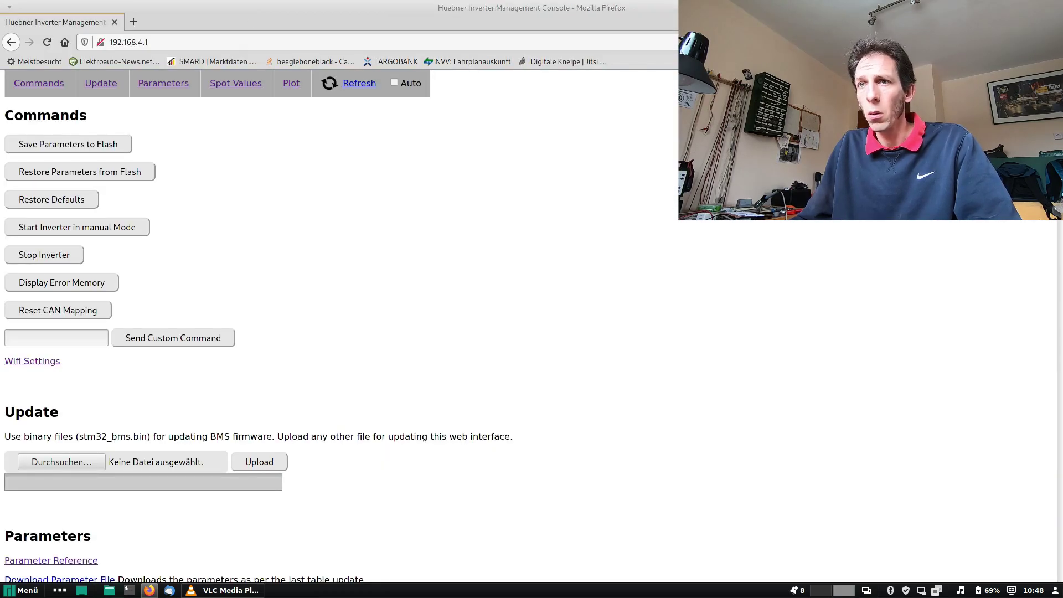
{"action": "scroll", "coordinate": [332, 333], "scroll_direction": "down", "scroll_amount": 3}
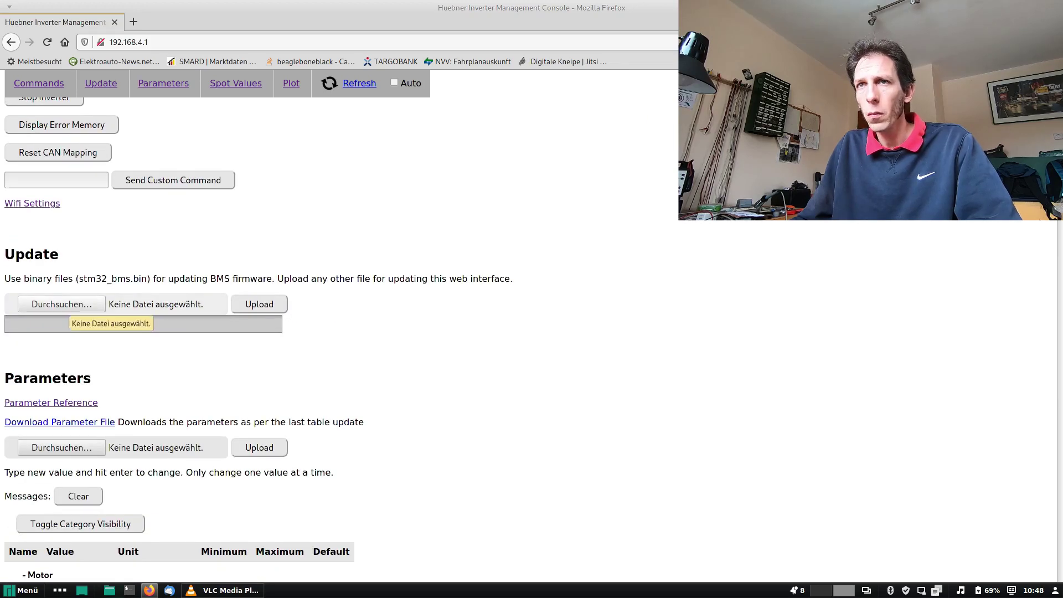
Read the Update section's note on which files update the firmware and which update the web interface.
{"action": "left_click", "coordinate": [61, 304]}
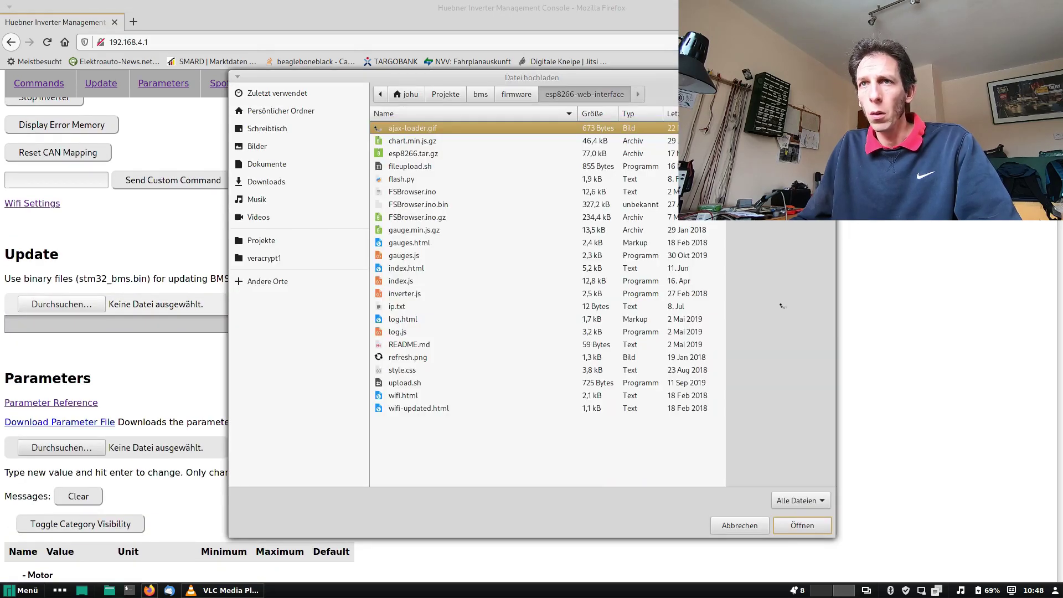
{"action": "left_click", "coordinate": [740, 525]}
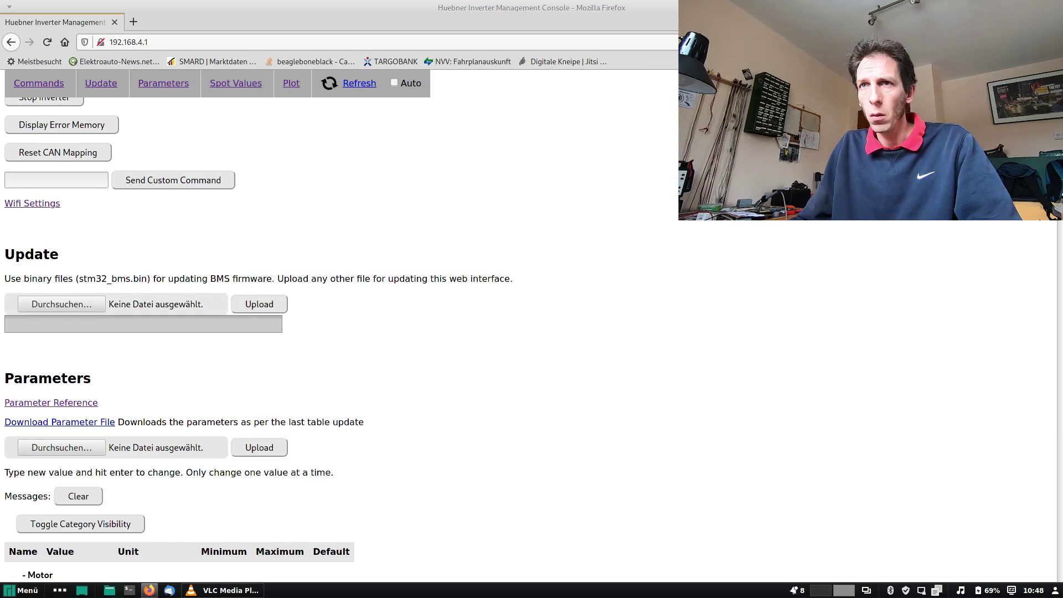
{"action": "left_click_drag", "start_coordinate": [46, 279], "coordinate": [513, 278]}
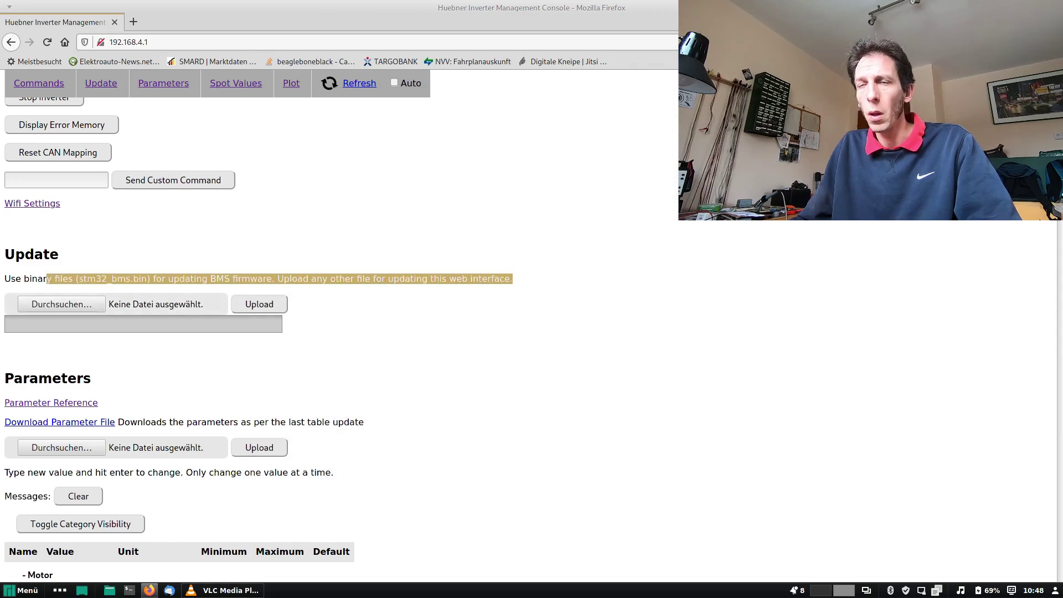
{"action": "left_click", "coordinate": [512, 280]}
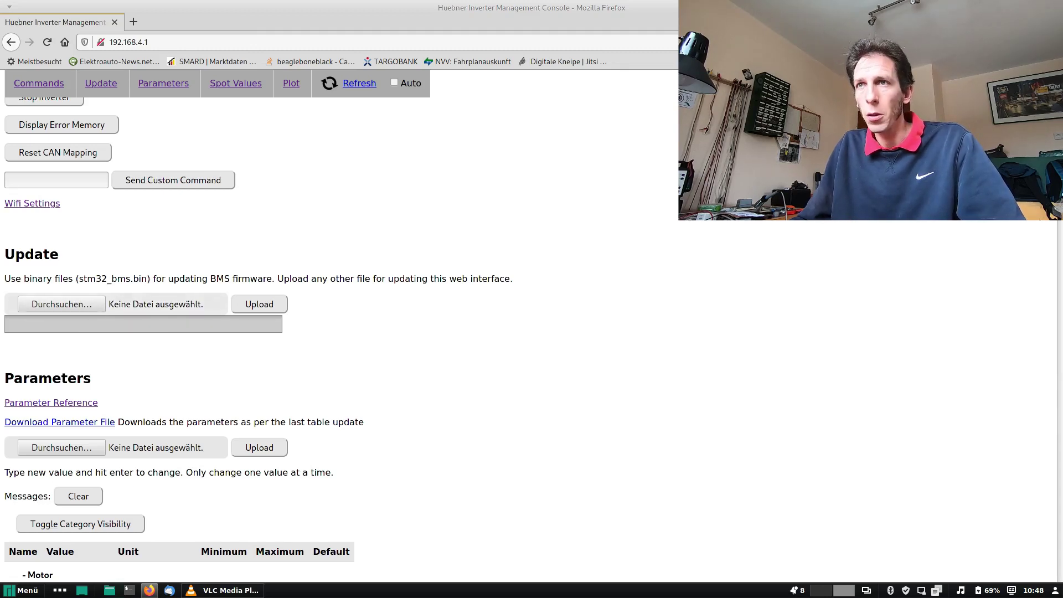
Upload index.html from the desktop folder esp8266-web-interface-master through the Update section.
{"action": "left_click", "coordinate": [61, 304]}
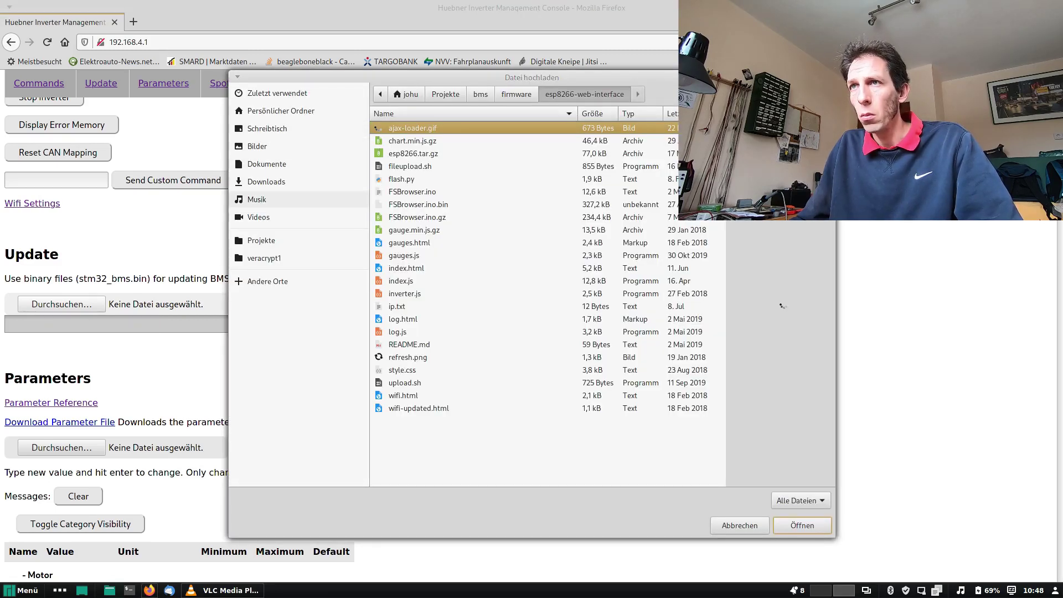
{"action": "left_click", "coordinate": [267, 129]}
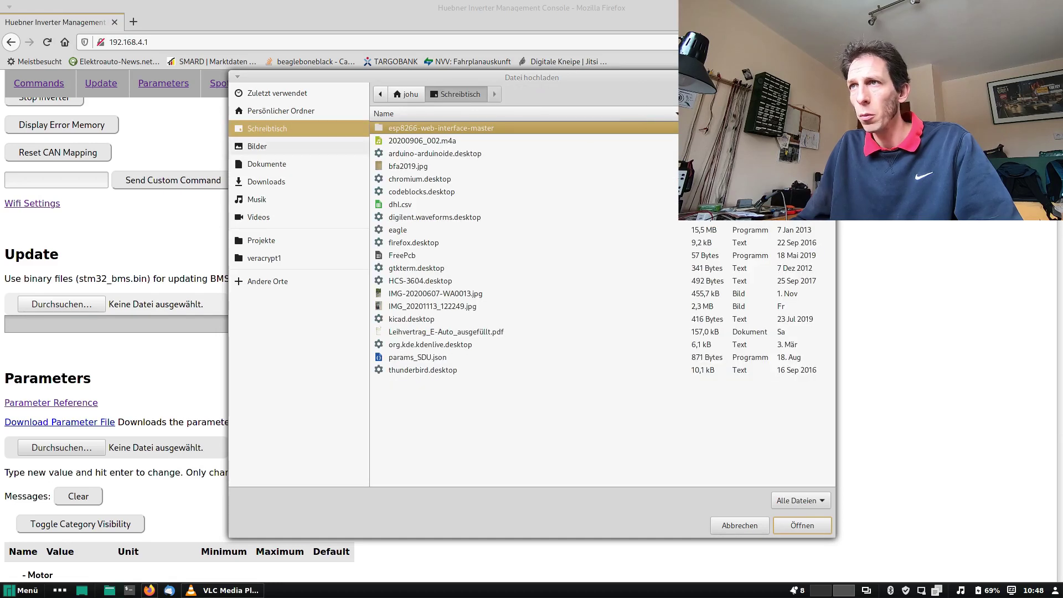
{"action": "key", "text": "Return"}
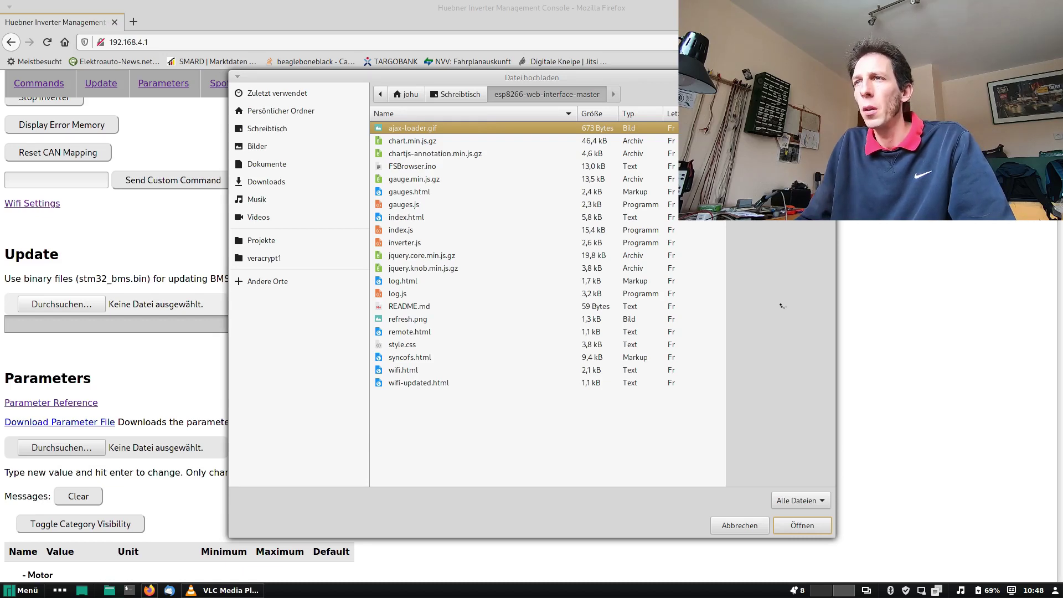
{"action": "key", "text": "Down"}
{"action": "key", "text": "Down"}
{"action": "key", "text": "Down"}
{"action": "key", "text": "Down"}
{"action": "key", "text": "Down"}
{"action": "key", "text": "Down"}
{"action": "key", "text": "Down"}
{"action": "key", "text": "Return"}
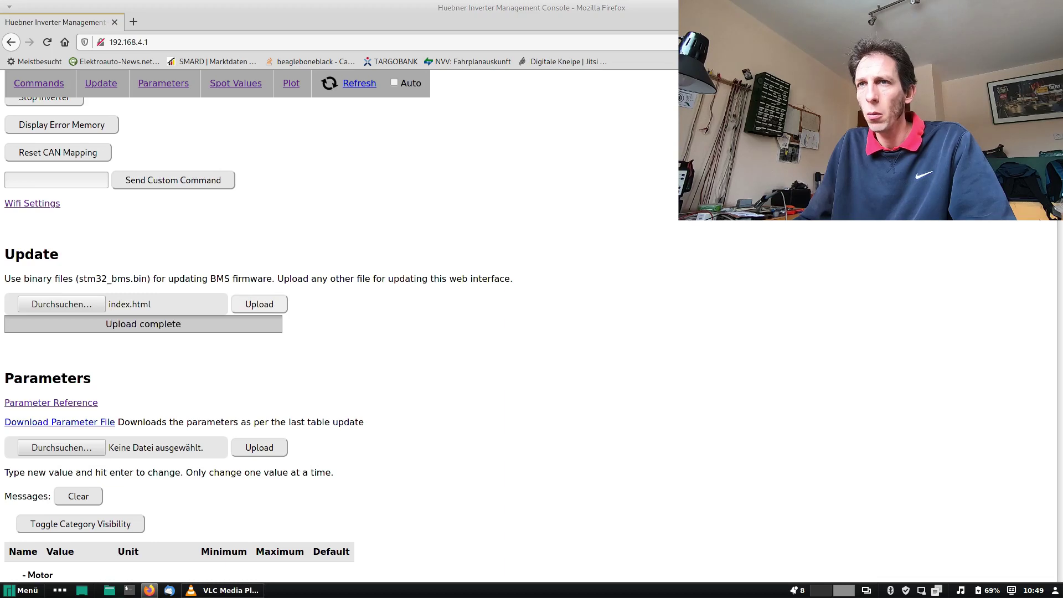
Upload index.js and inverter.js from the same folder through the Update section.
{"action": "left_click", "coordinate": [62, 304]}
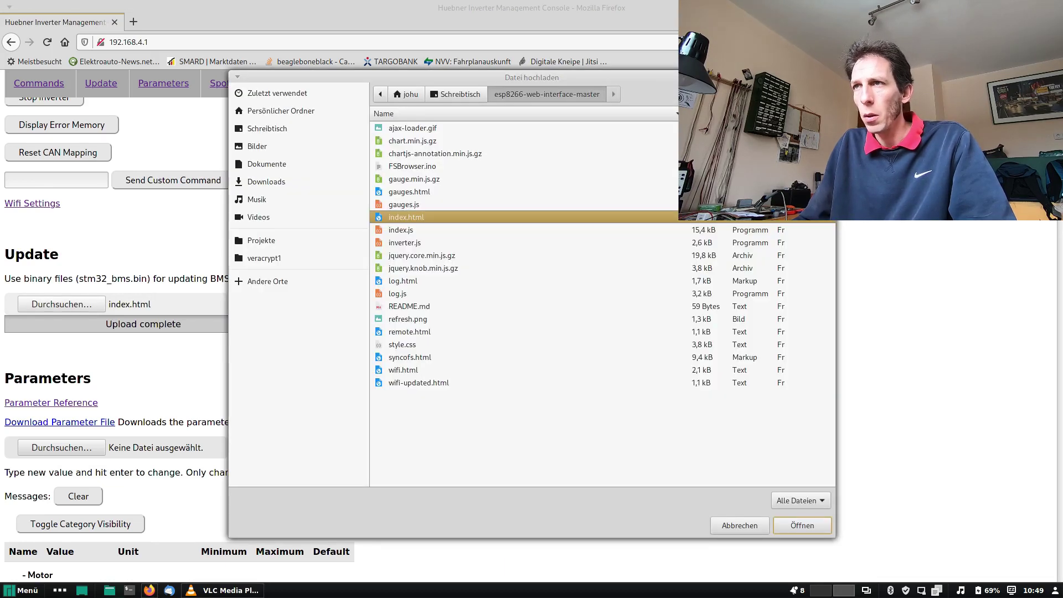
{"action": "key", "text": "Down"}
{"action": "key", "text": "Return"}
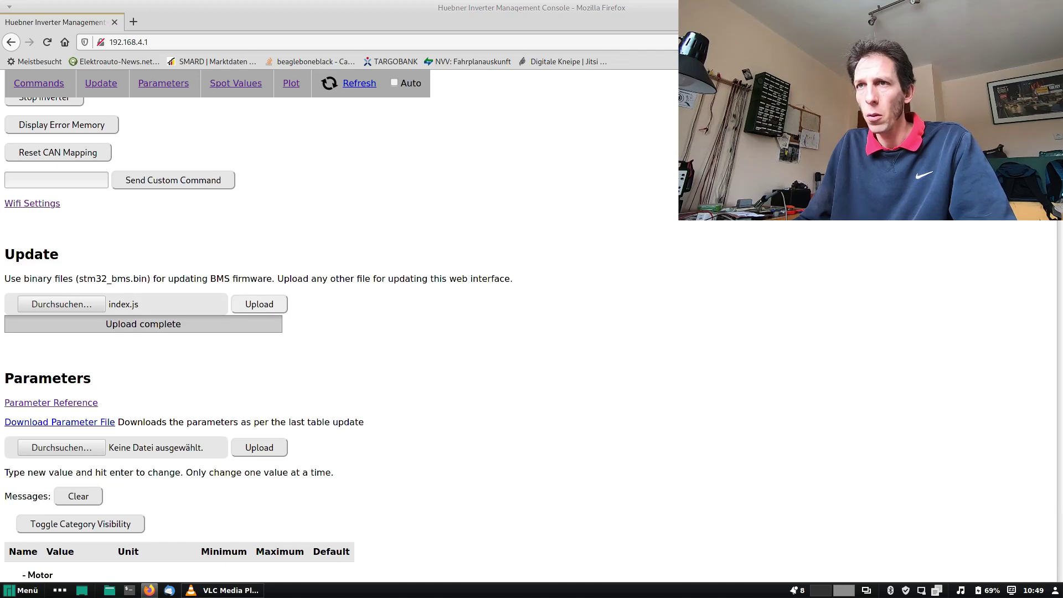
{"action": "key", "text": "space"}
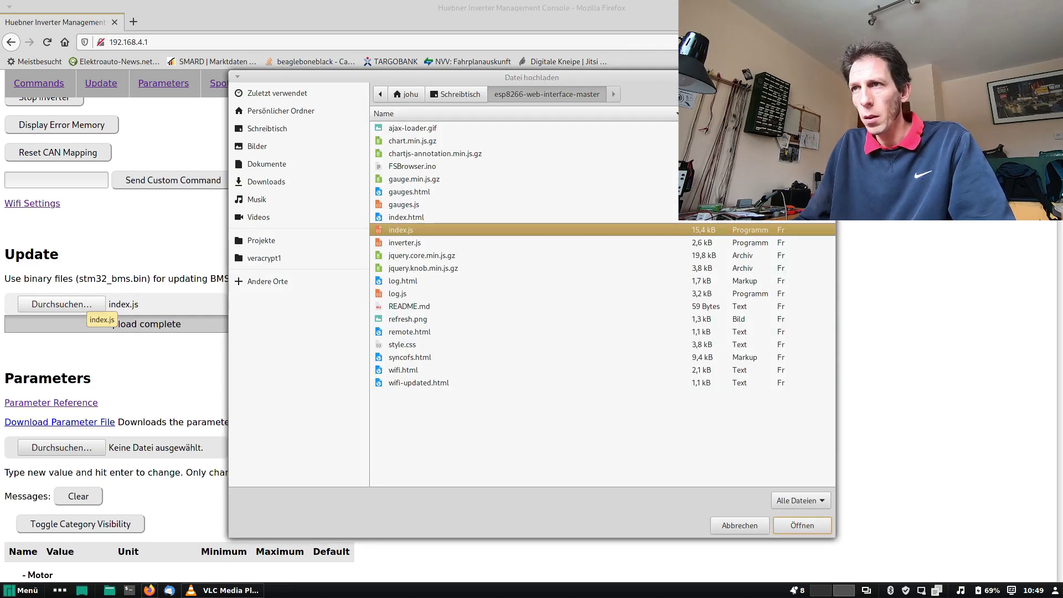
{"action": "key", "text": "Down"}
{"action": "key", "text": "Return"}
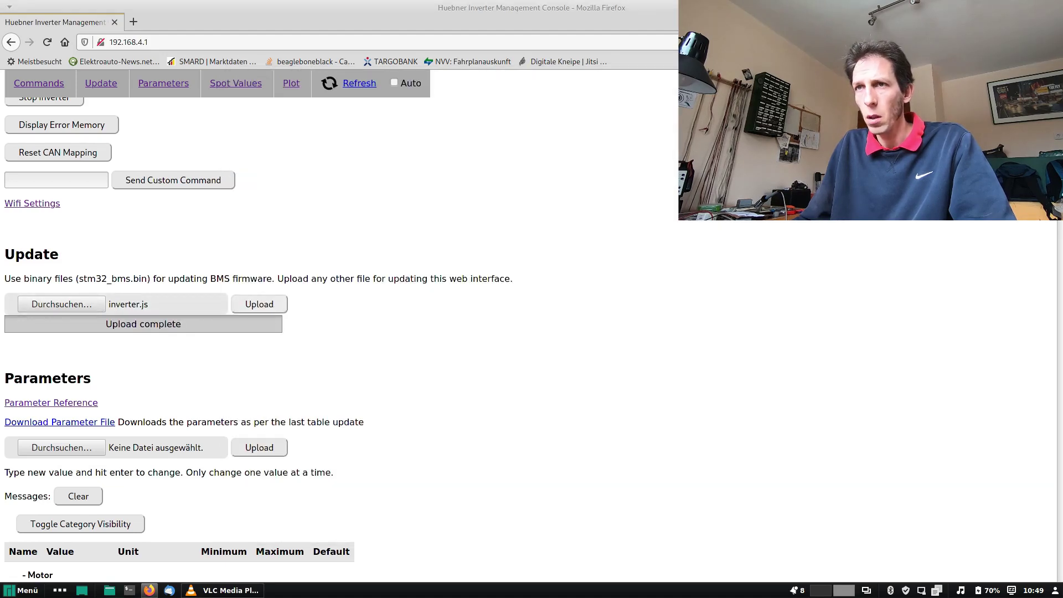
Reload the inverter console page to load the uploaded web interface files.
{"action": "scroll", "coordinate": [532, 339], "scroll_direction": "down", "scroll_amount": 3}
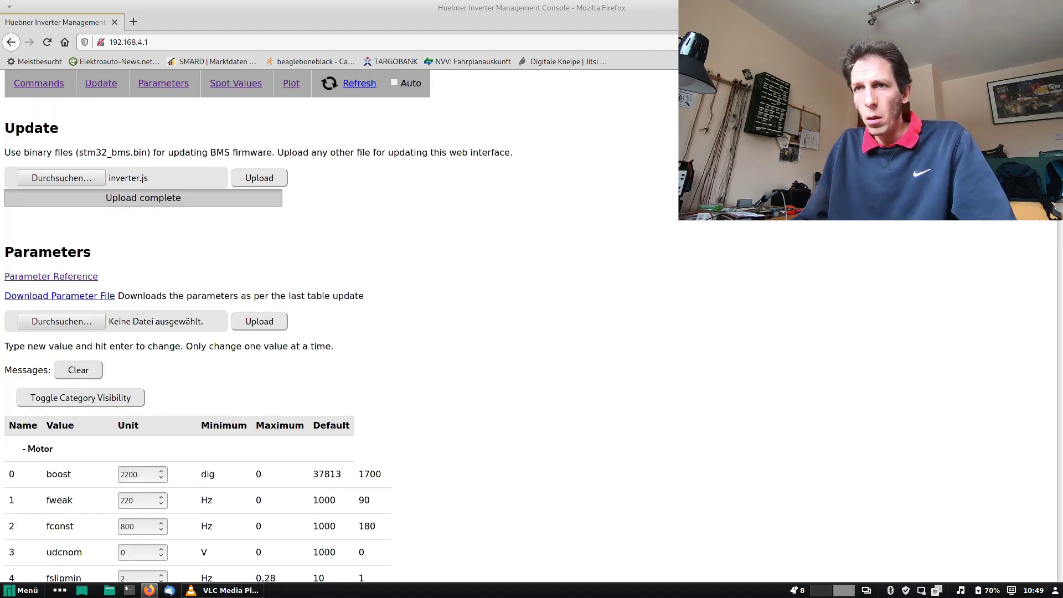
{"action": "scroll", "coordinate": [531, 339], "scroll_direction": "up", "scroll_amount": 1}
{"action": "scroll", "coordinate": [258, 338], "scroll_direction": "up", "scroll_amount": 1}
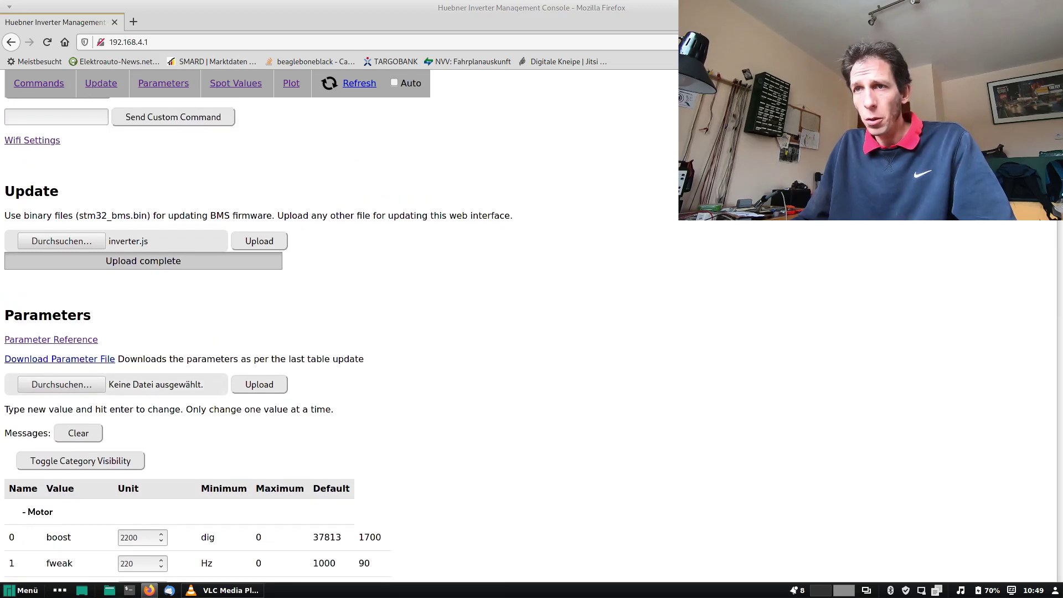
{"action": "left_click_drag", "start_coordinate": [334, 410], "coordinate": [14, 315]}
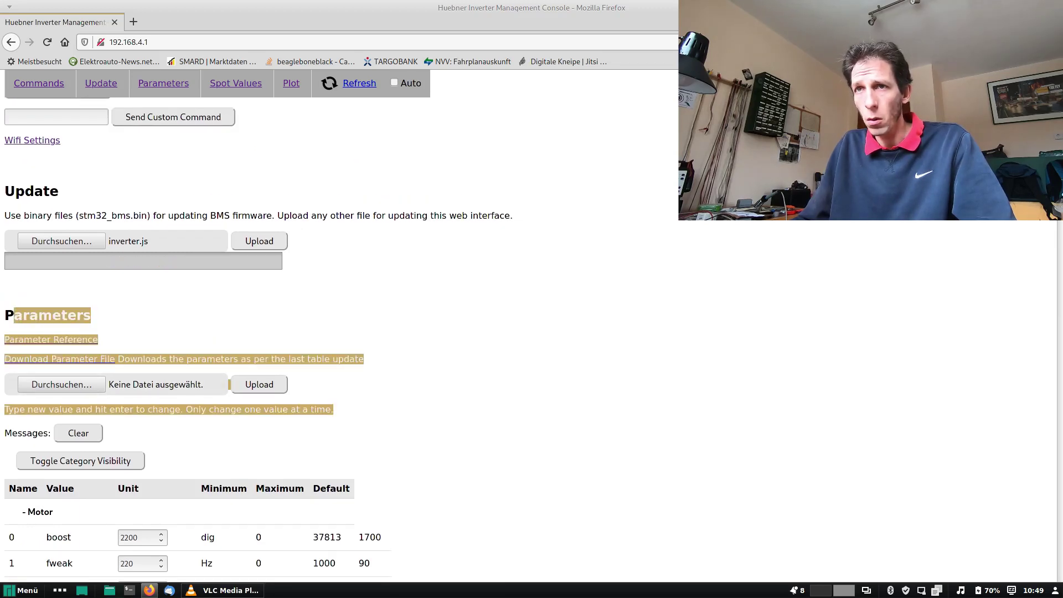
{"action": "left_click", "coordinate": [141, 309]}
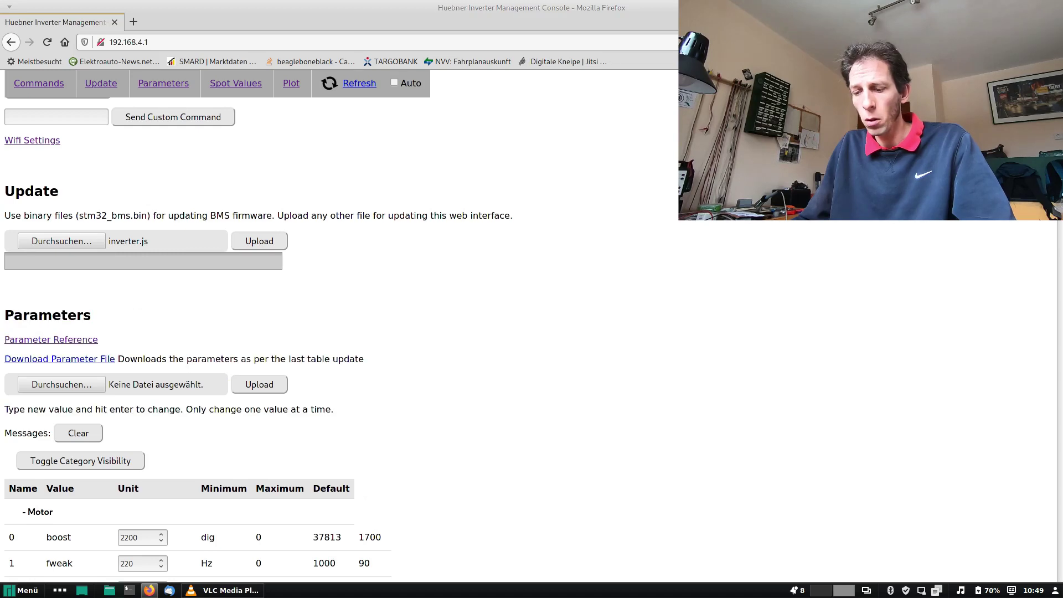
{"action": "key", "text": "F5"}
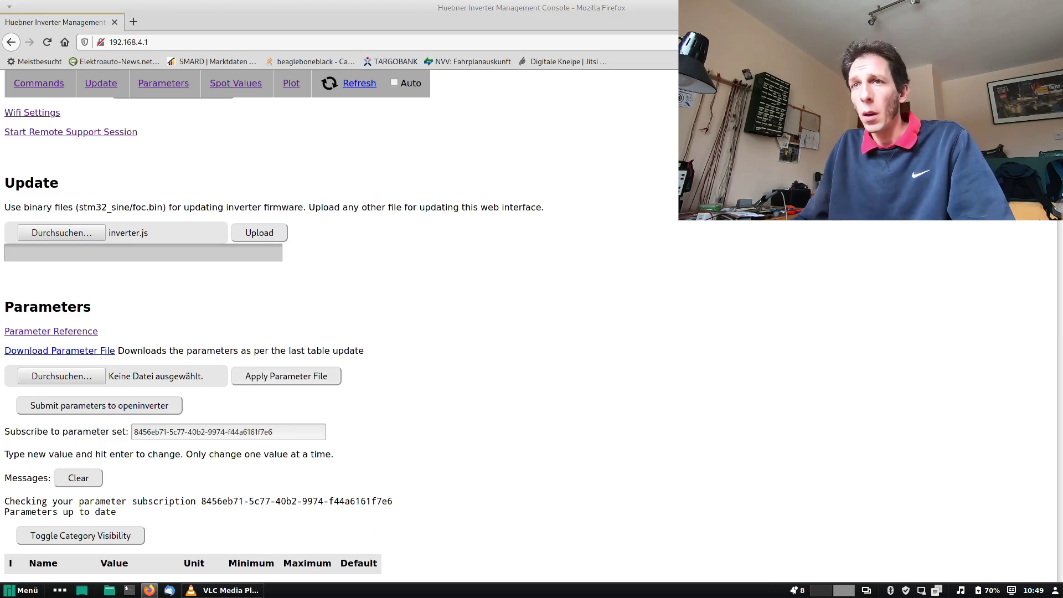
Examine the Parameters section's file download, submission and subscription options and the Motor parameter table.
{"action": "left_click_drag", "start_coordinate": [118, 351], "coordinate": [364, 351]}
{"action": "left_click", "coordinate": [367, 352]}
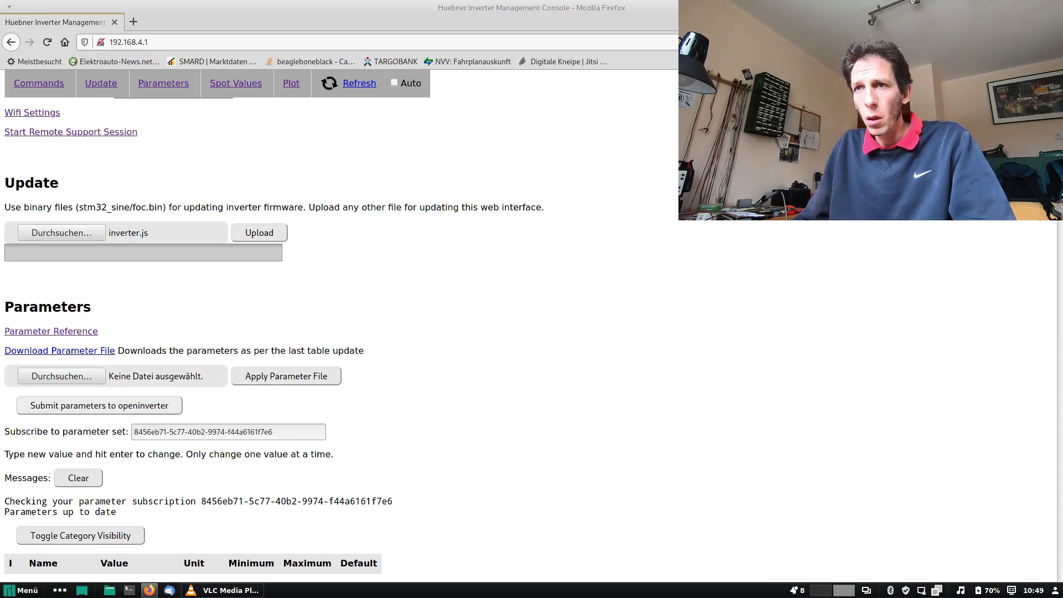
{"action": "left_click", "coordinate": [99, 406]}
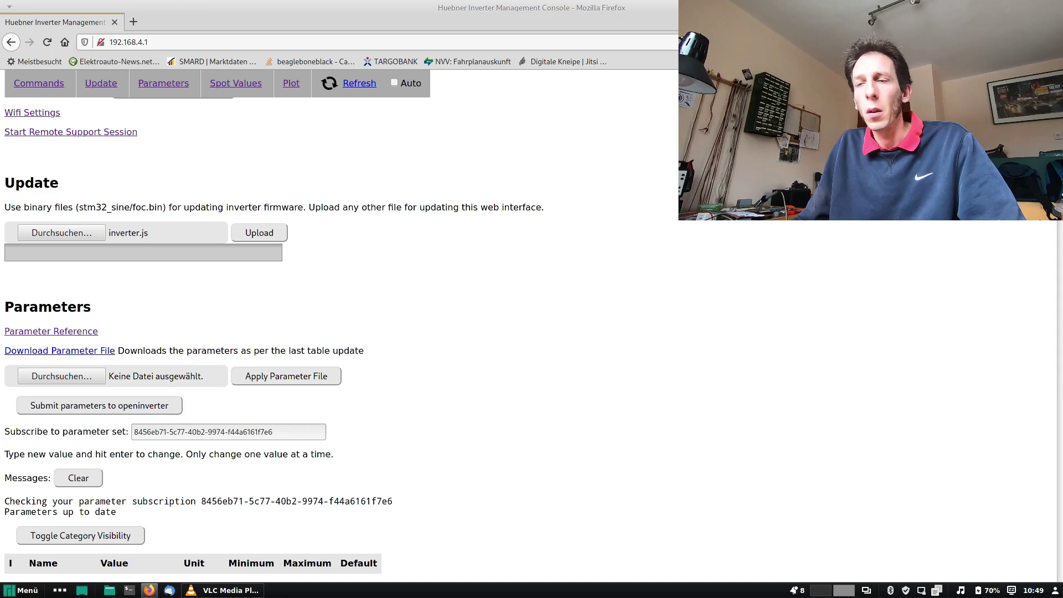
{"action": "left_click_drag", "start_coordinate": [134, 432], "coordinate": [274, 432]}
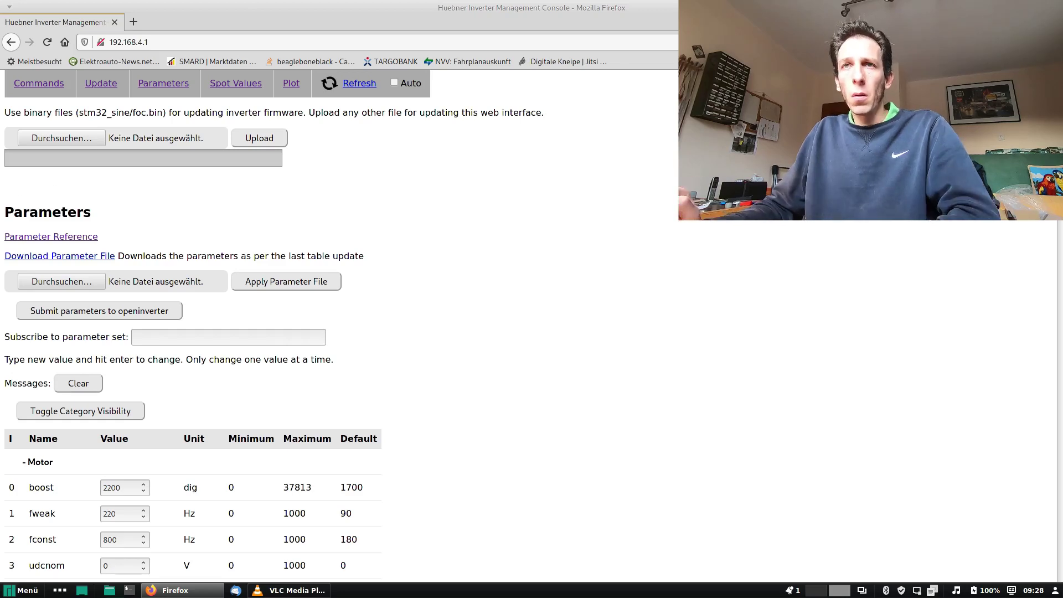
{"action": "scroll", "coordinate": [507, 330], "scroll_direction": "down", "scroll_amount": 2}
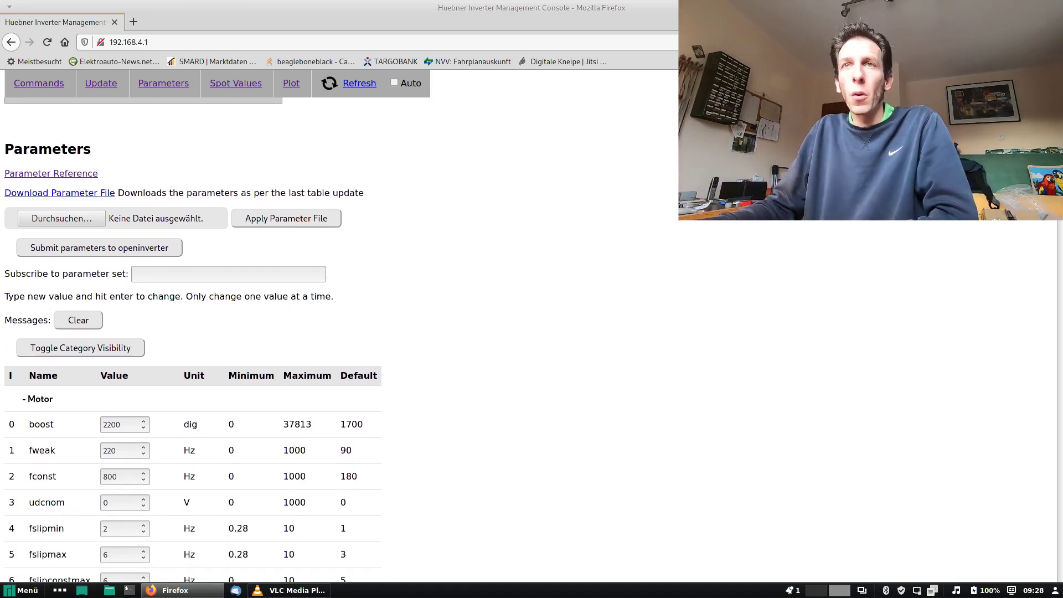
{"action": "scroll", "coordinate": [193, 340], "scroll_direction": "down", "scroll_amount": 3}
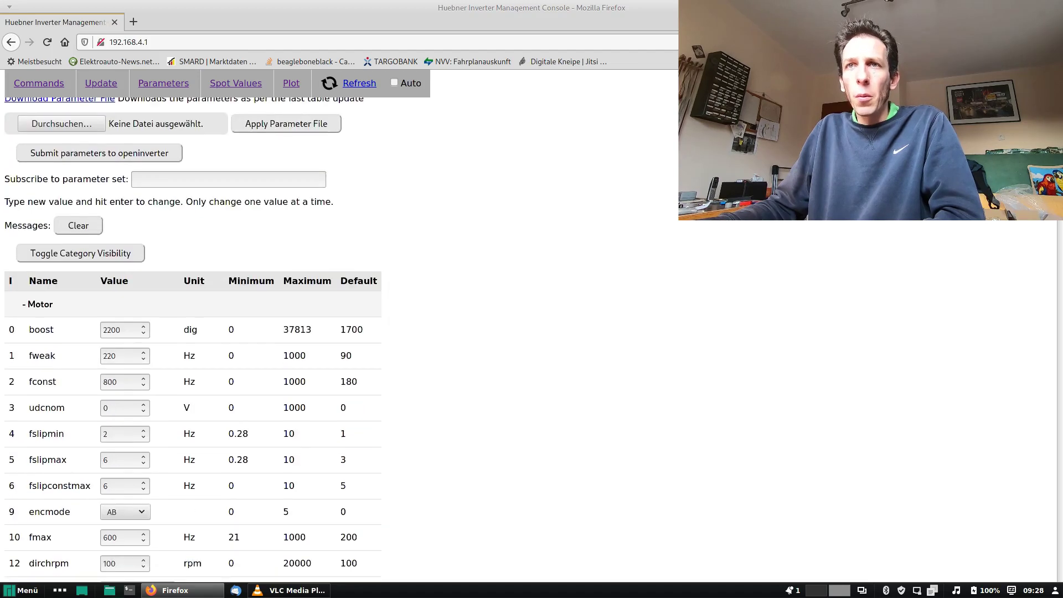
Submit the inverter's parameters to openinverter from the Parameters section.
{"action": "scroll", "coordinate": [193, 340], "scroll_direction": "down", "scroll_amount": 2}
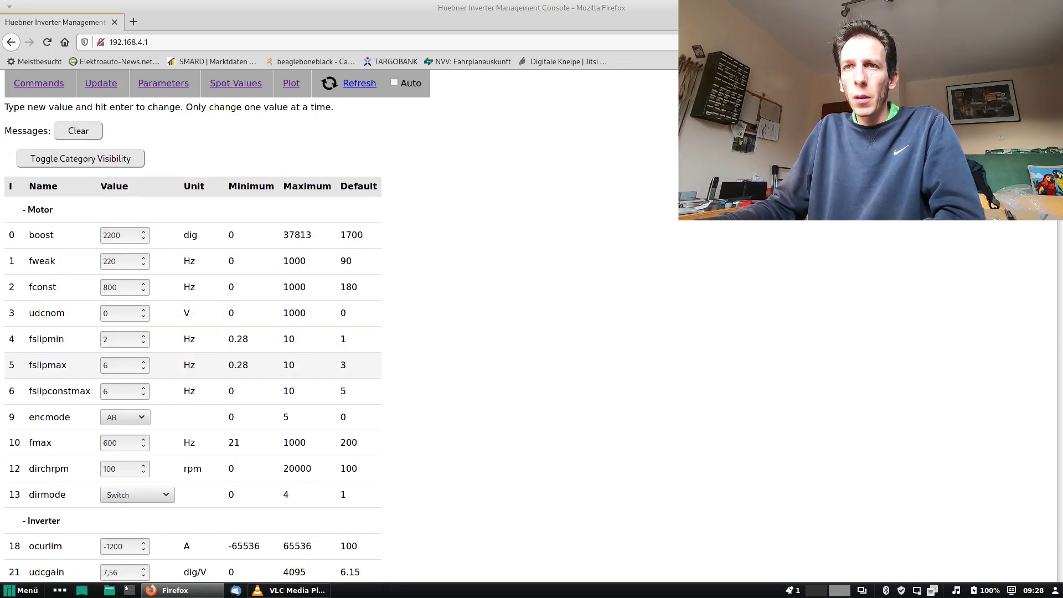
{"action": "scroll", "coordinate": [193, 365], "scroll_direction": "down", "scroll_amount": 2}
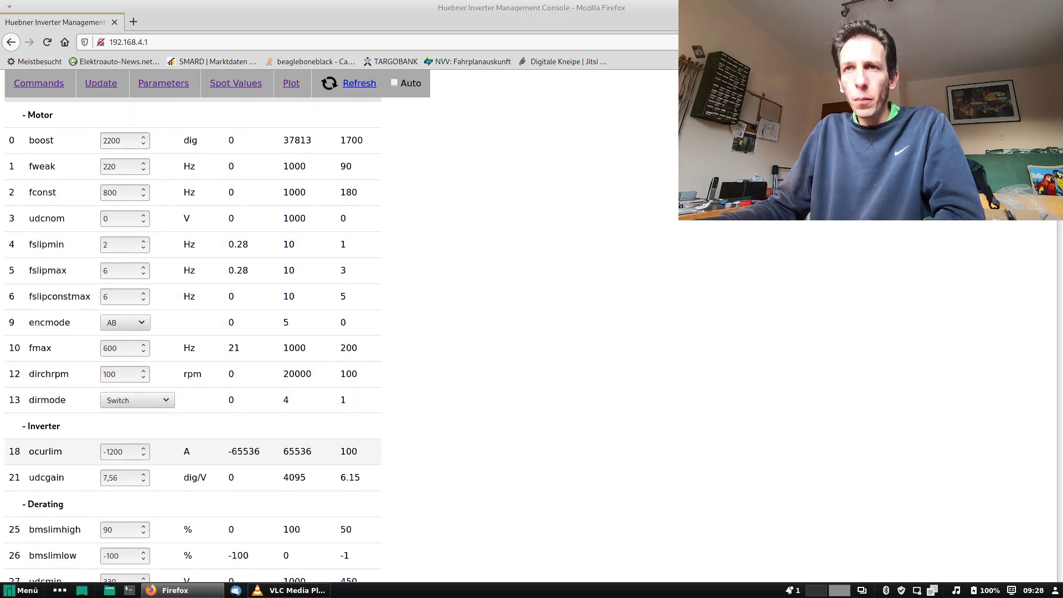
{"action": "scroll", "coordinate": [192, 339], "scroll_direction": "up", "scroll_amount": 6}
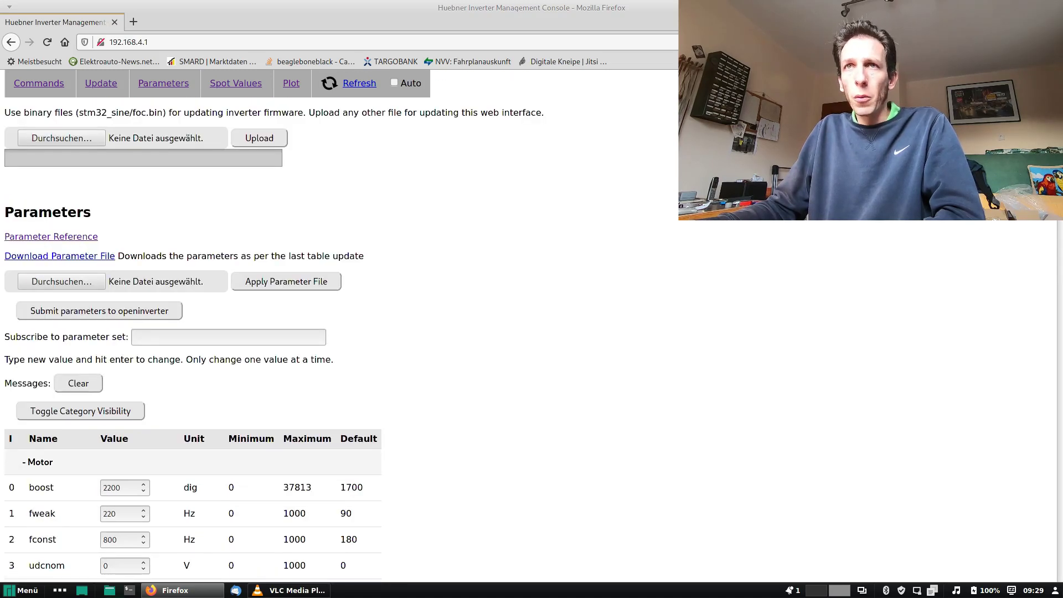
{"action": "scroll", "coordinate": [273, 342], "scroll_direction": "down", "scroll_amount": 1}
{"action": "scroll", "coordinate": [273, 342], "scroll_direction": "up", "scroll_amount": 2}
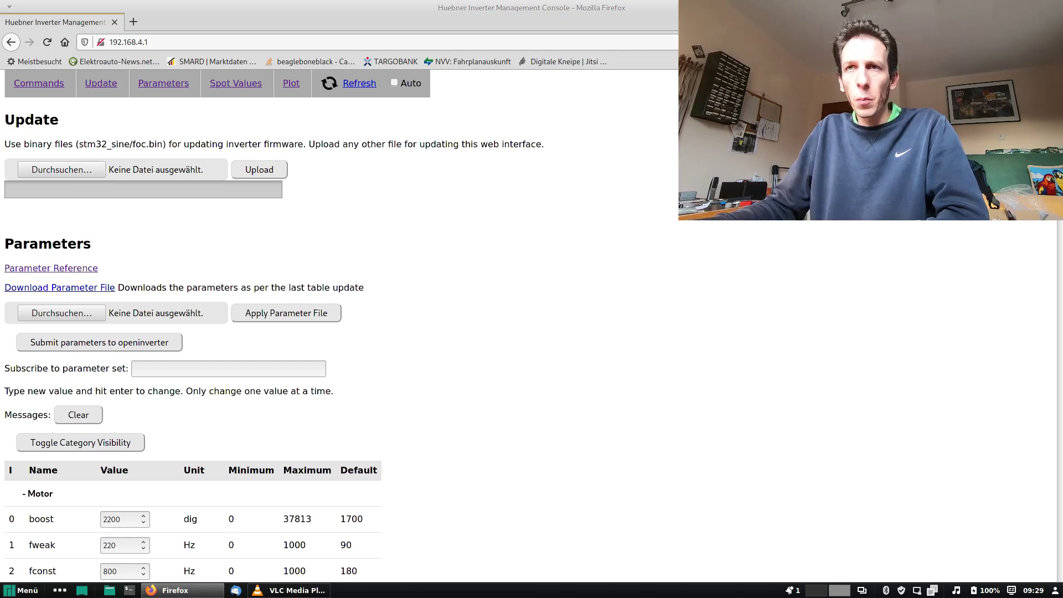
{"action": "left_click", "coordinate": [99, 342]}
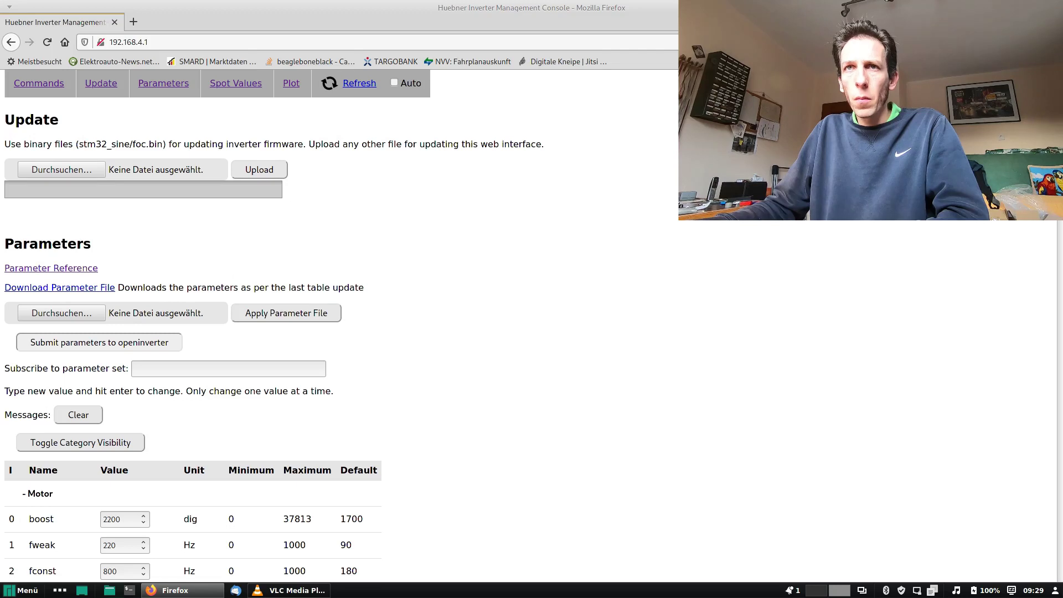
{"action": "key", "text": "Return"}
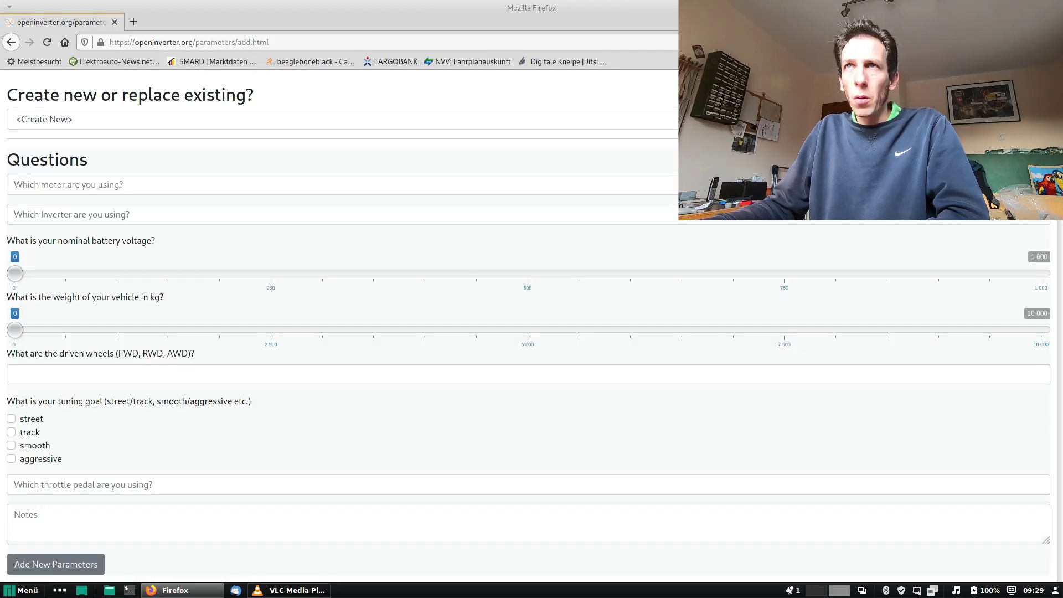
{"action": "left_click", "coordinate": [175, 42]}
{"action": "key", "text": "Escape"}
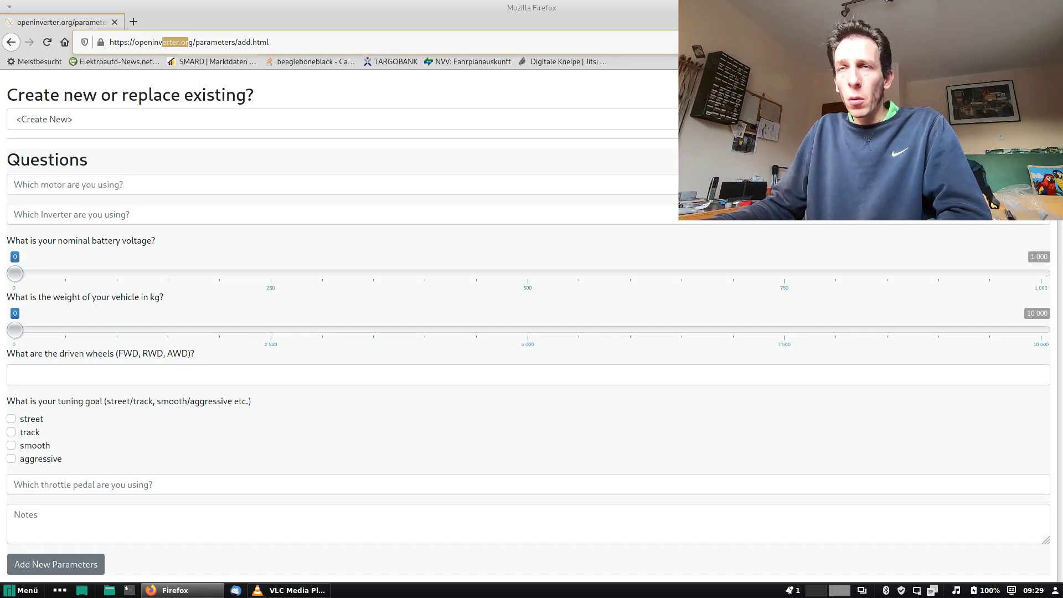
Examine the existing parameter sets offered for replacement in the submission form without choosing one.
{"action": "left_click", "coordinate": [342, 119]}
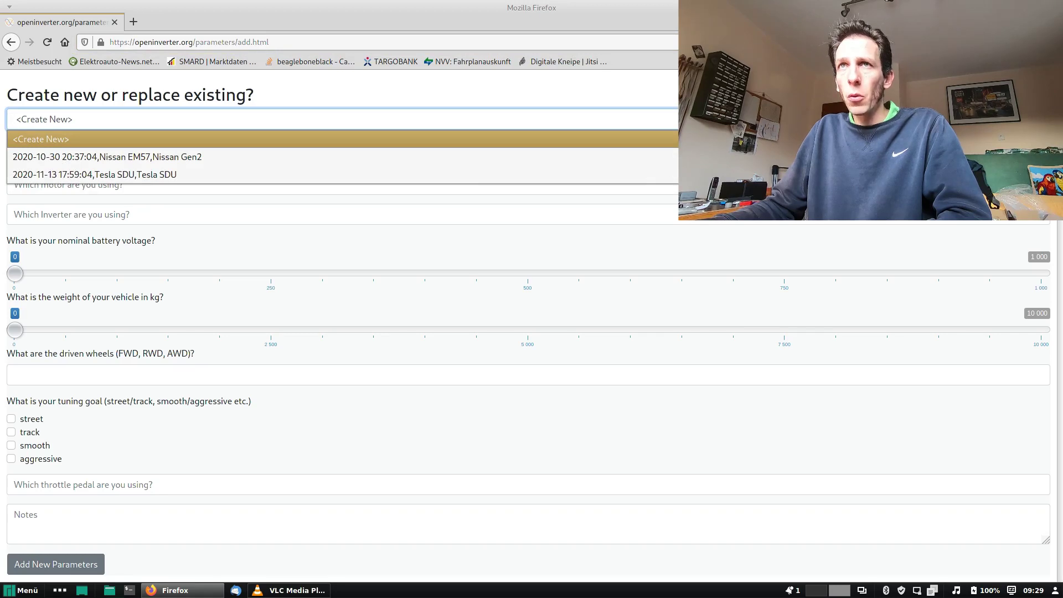
{"action": "key", "text": "Down"}
{"action": "key", "text": "Down"}
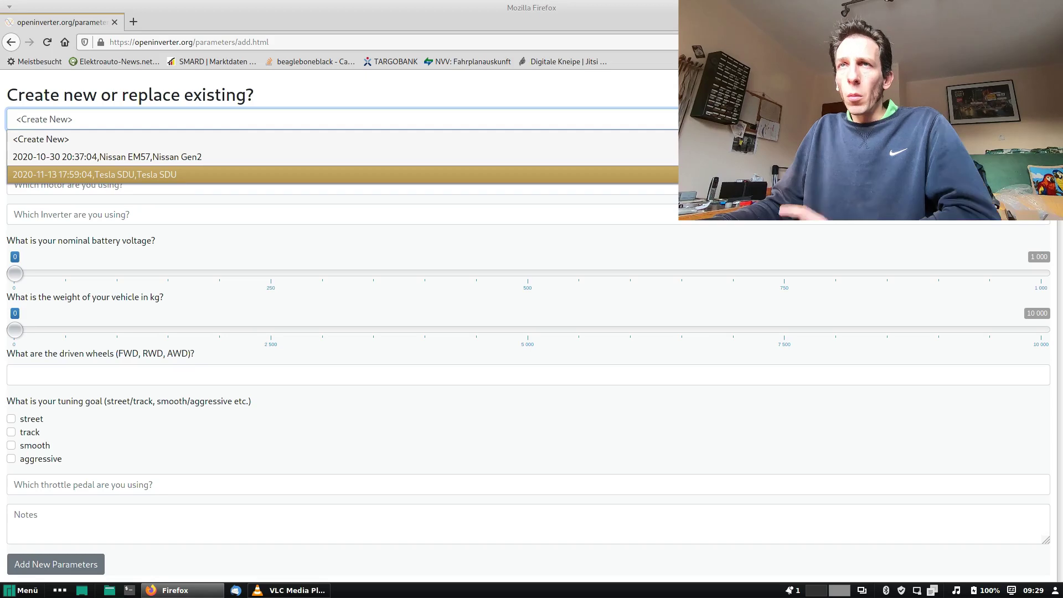
{"action": "key", "text": "Up"}
{"action": "key", "text": "Up"}
{"action": "key", "text": "Return"}
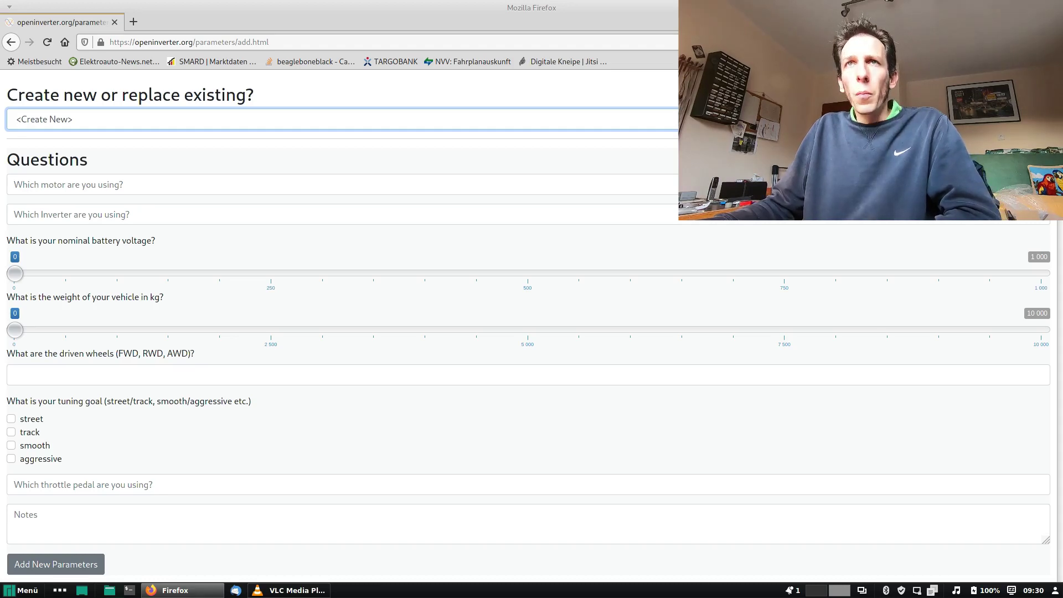
{"action": "left_click", "coordinate": [342, 119]}
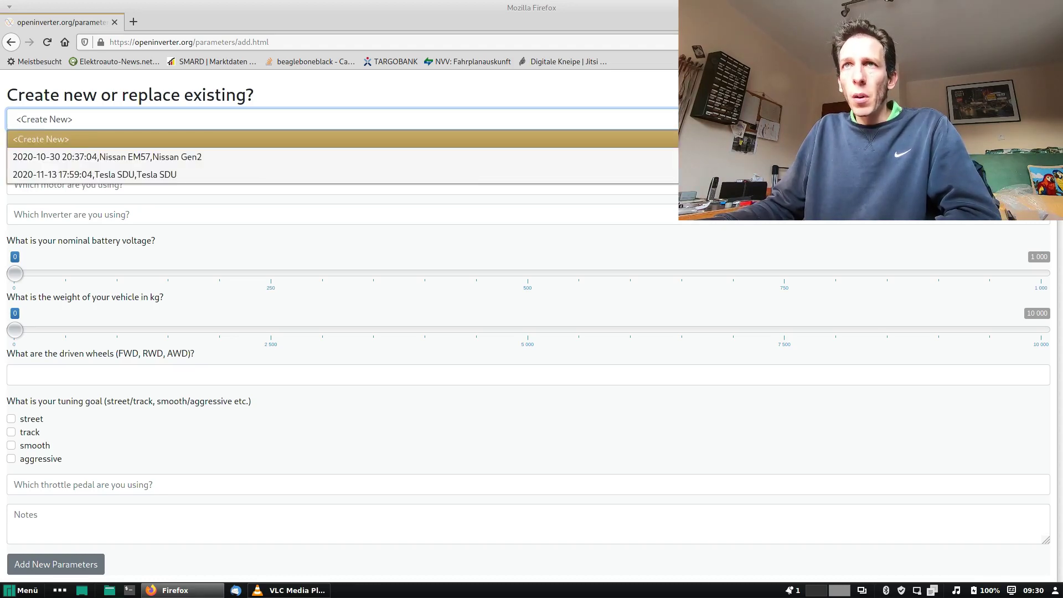
{"action": "key", "text": "Down"}
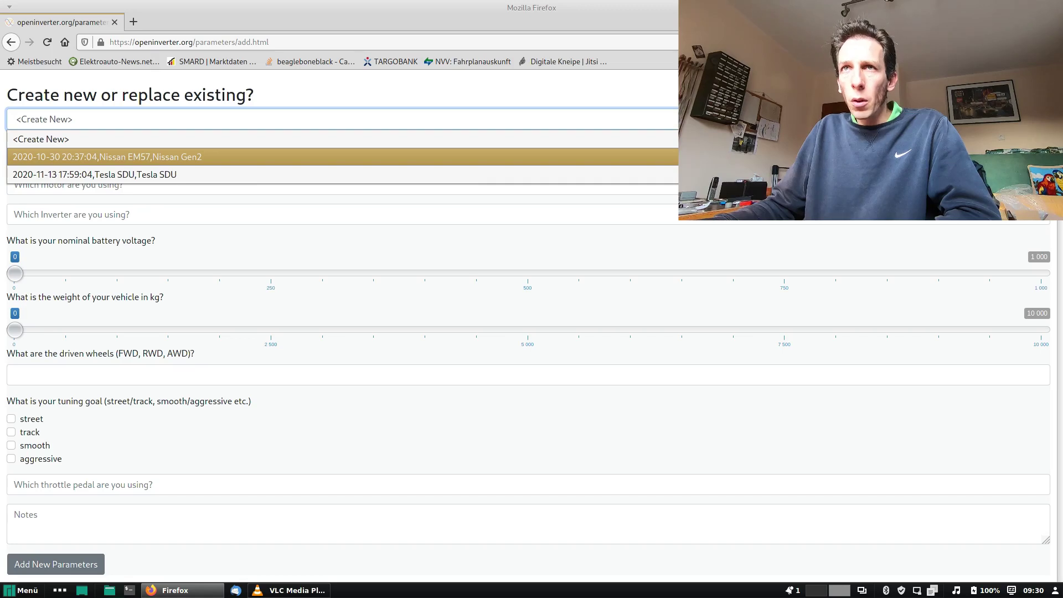
{"action": "key", "text": "Down"}
{"action": "key", "text": "Up"}
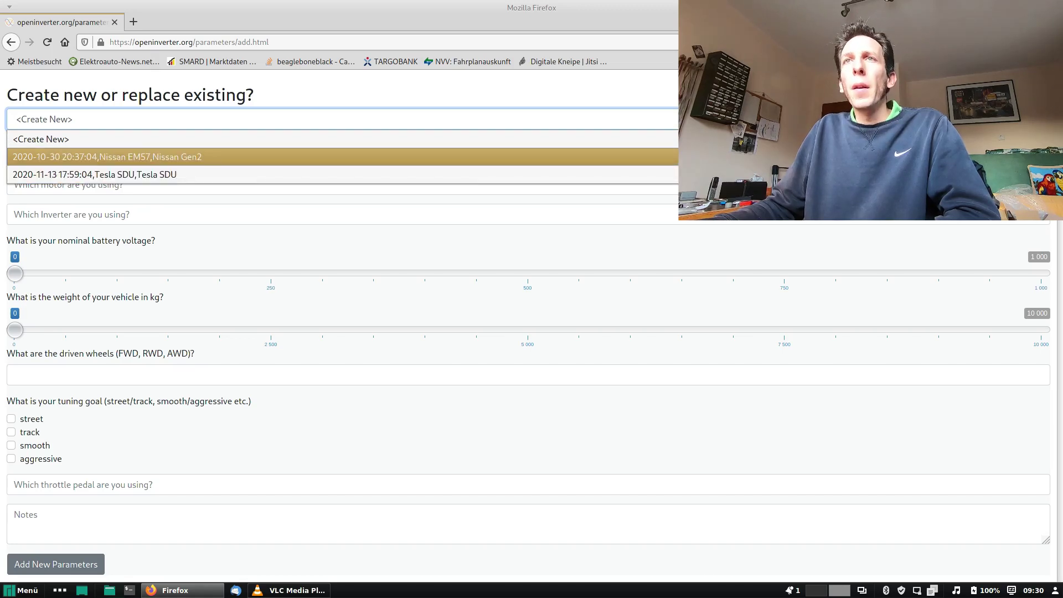
{"action": "key", "text": "Up"}
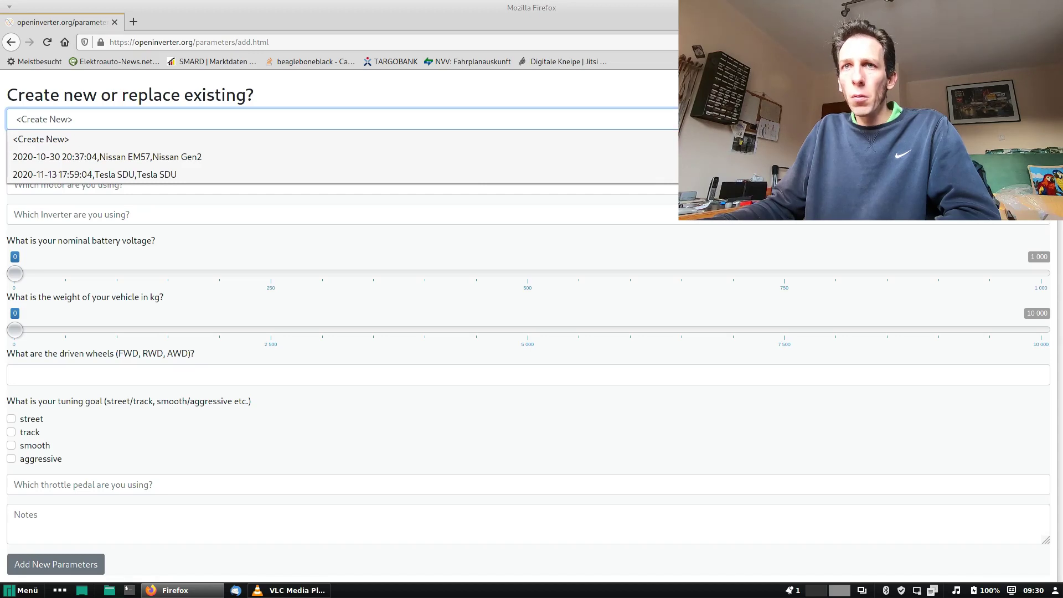
{"action": "key", "text": "Escape"}
Return to the inverter console and check the hardware version hwver in the Spot Values table.
{"action": "key", "text": "alt+Tab"}
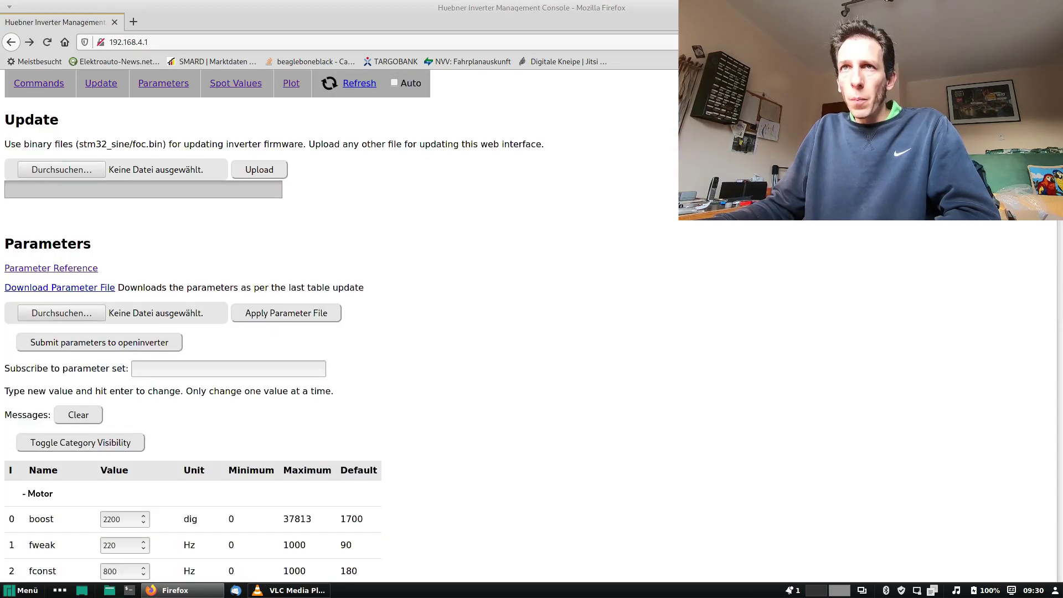
{"action": "left_click", "coordinate": [235, 83]}
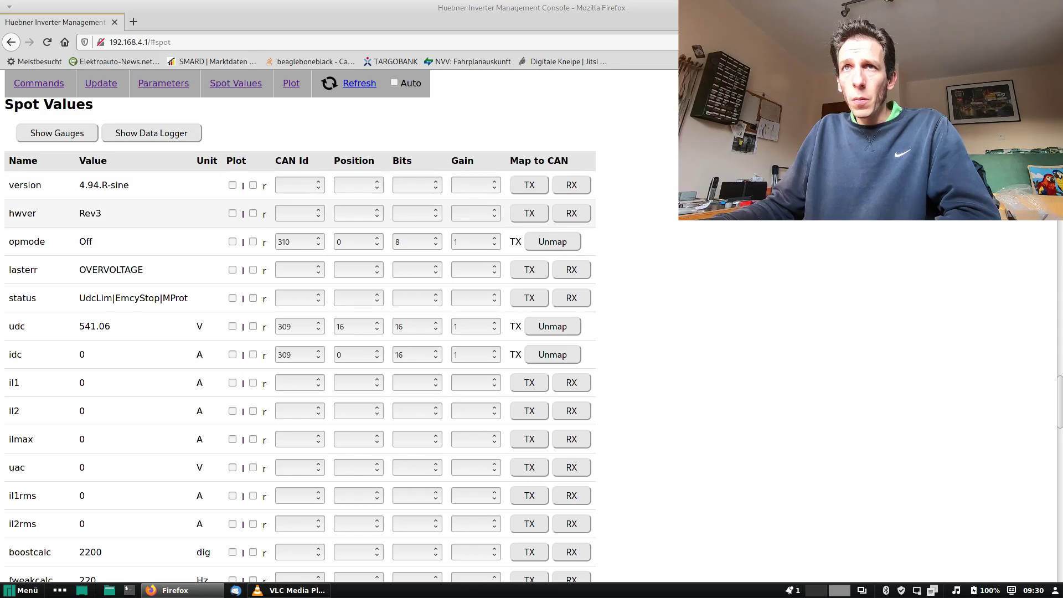
{"action": "left_click_drag", "start_coordinate": [80, 213], "coordinate": [103, 214]}
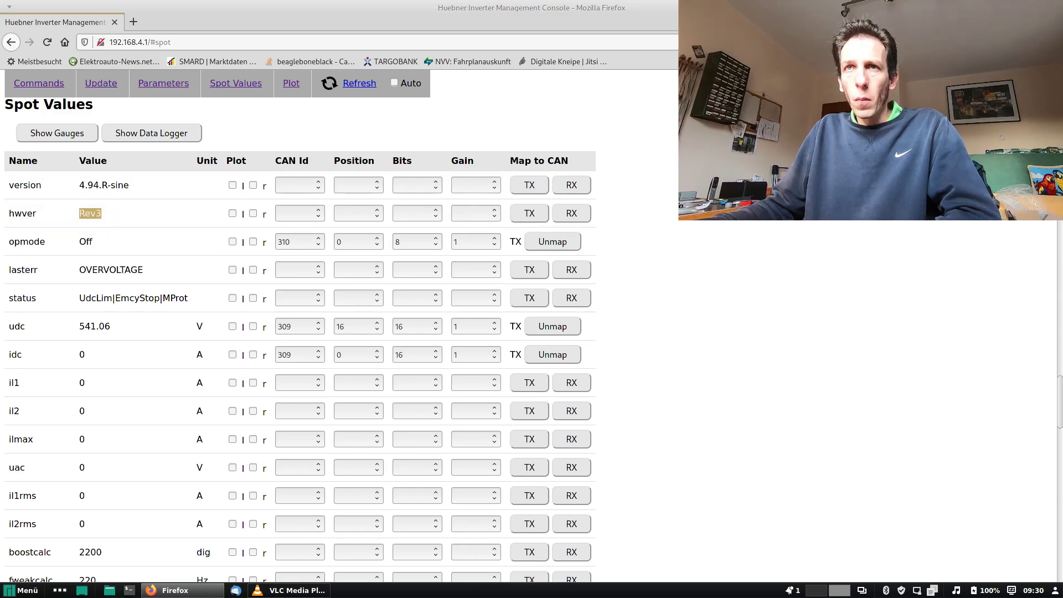
{"action": "left_click", "coordinate": [164, 84]}
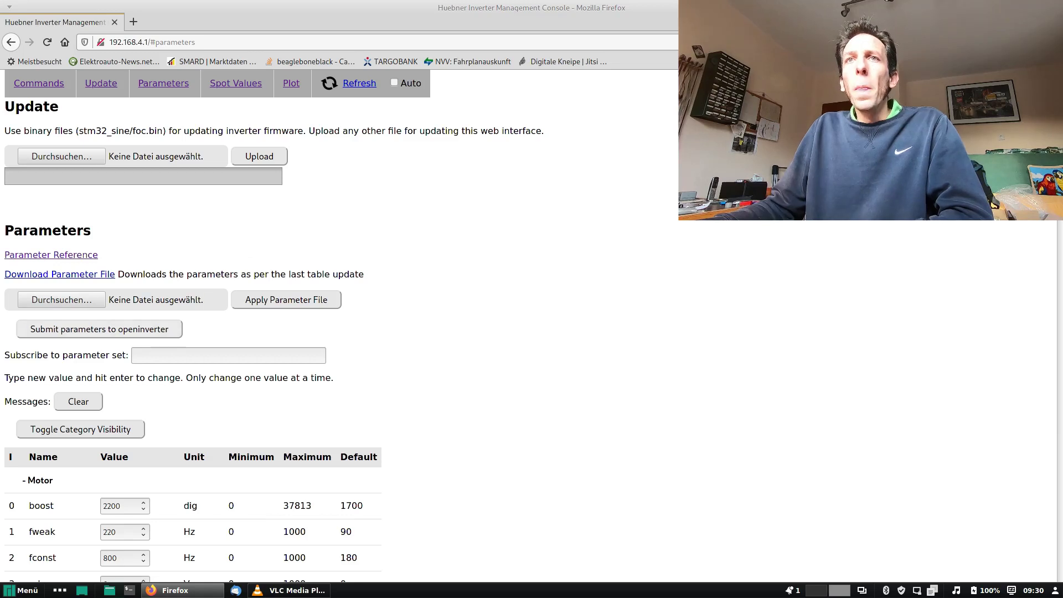
{"action": "left_click", "coordinate": [22, 328]}
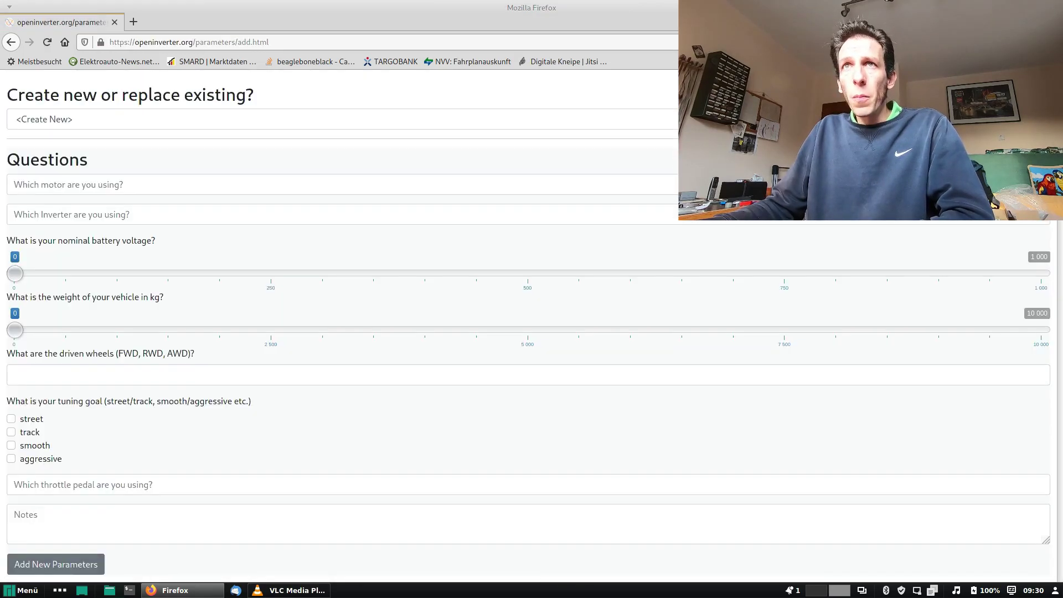
{"action": "left_click", "coordinate": [342, 119]}
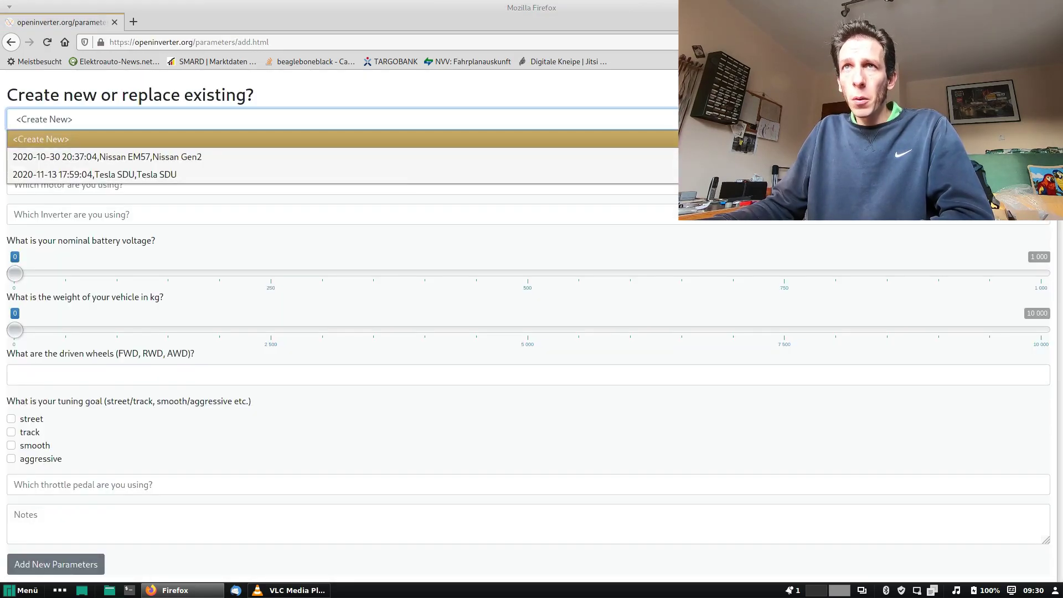
{"action": "key", "text": "Down"}
{"action": "key", "text": "Down"}
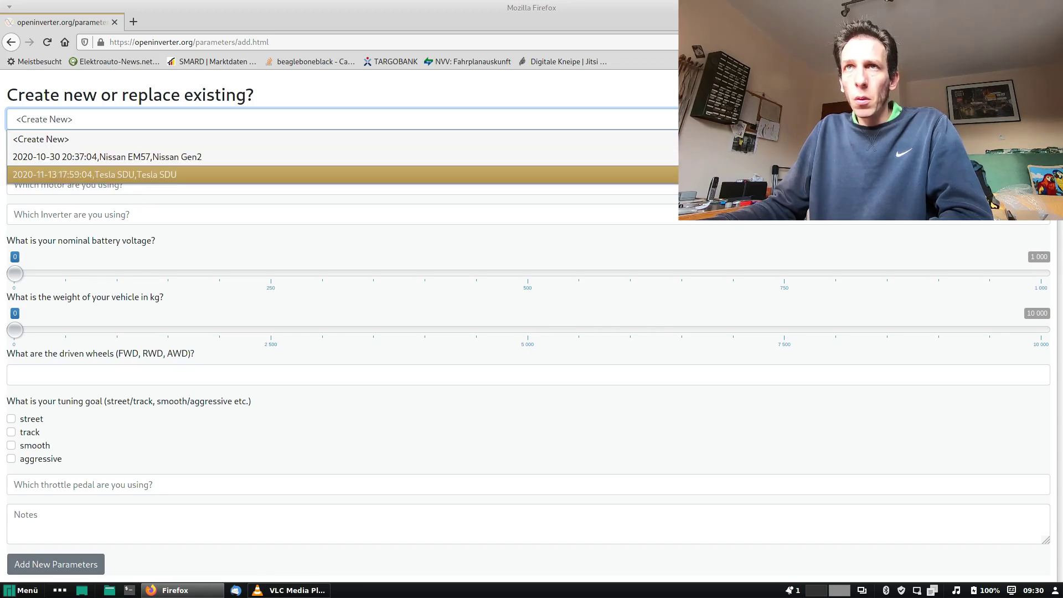
{"action": "key", "text": "Return"}
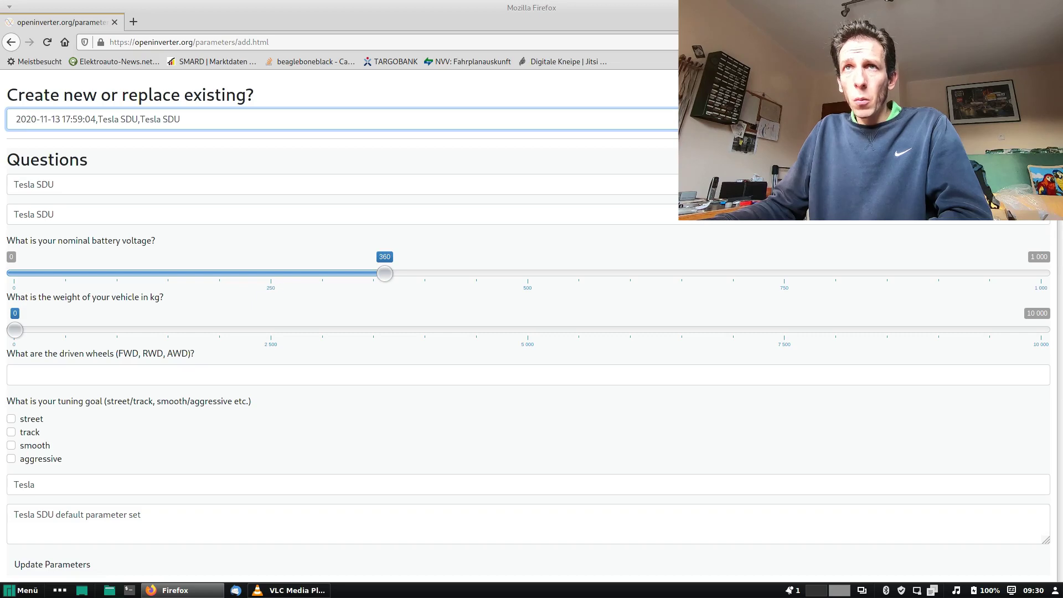
Review the motor and inverter answers, set the driven wheels to RWD and select track as the tuning goal.
{"action": "left_click", "coordinate": [54, 214]}
{"action": "left_click", "coordinate": [54, 184]}
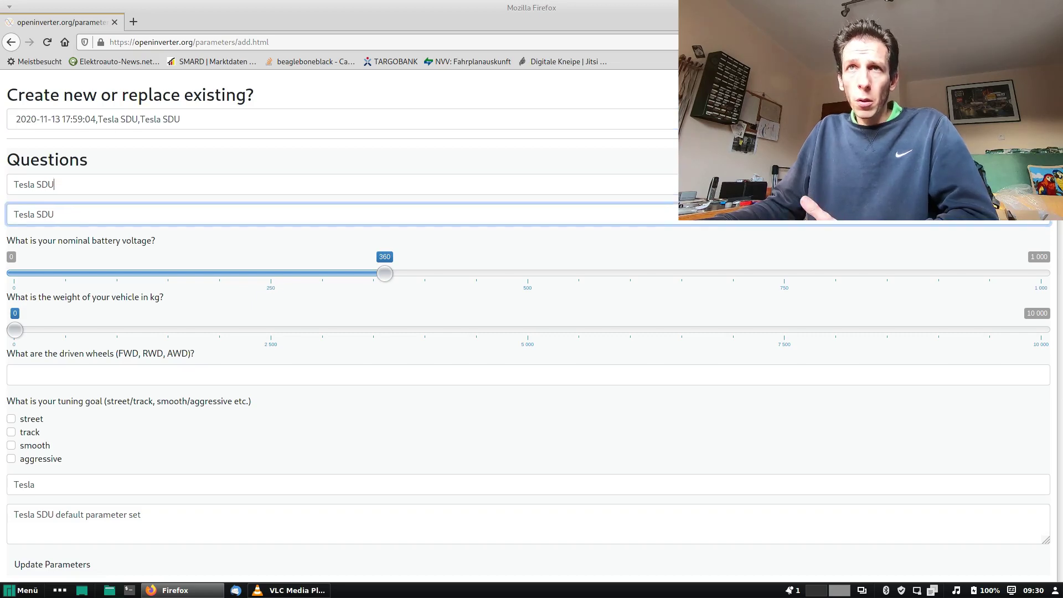
{"action": "left_click", "coordinate": [54, 214]}
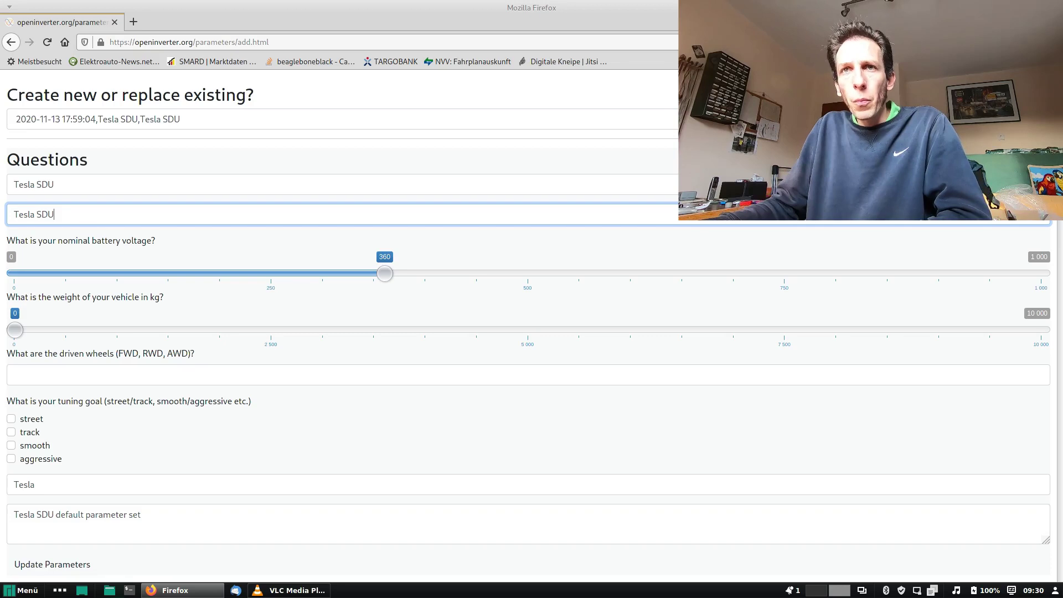
{"action": "scroll", "coordinate": [528, 327], "scroll_direction": "down", "scroll_amount": 2}
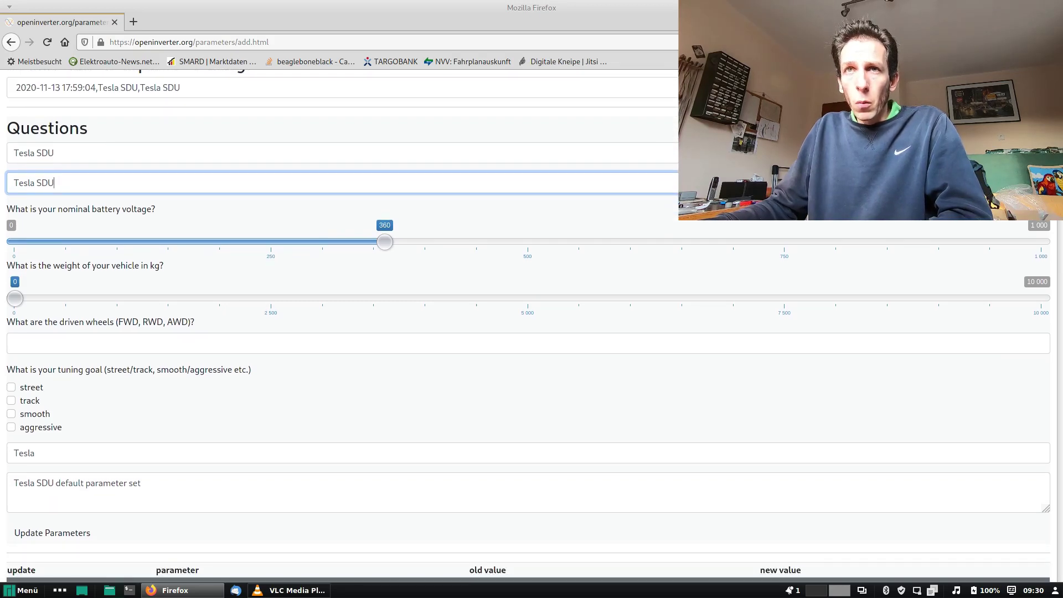
{"action": "left_click", "coordinate": [528, 314]}
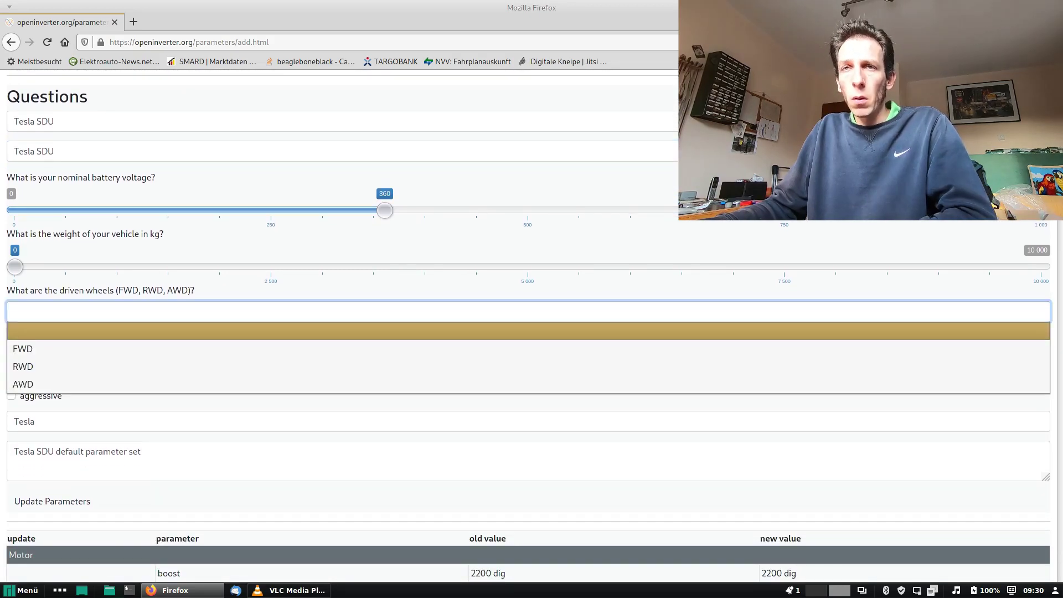
{"action": "key", "text": "Down"}
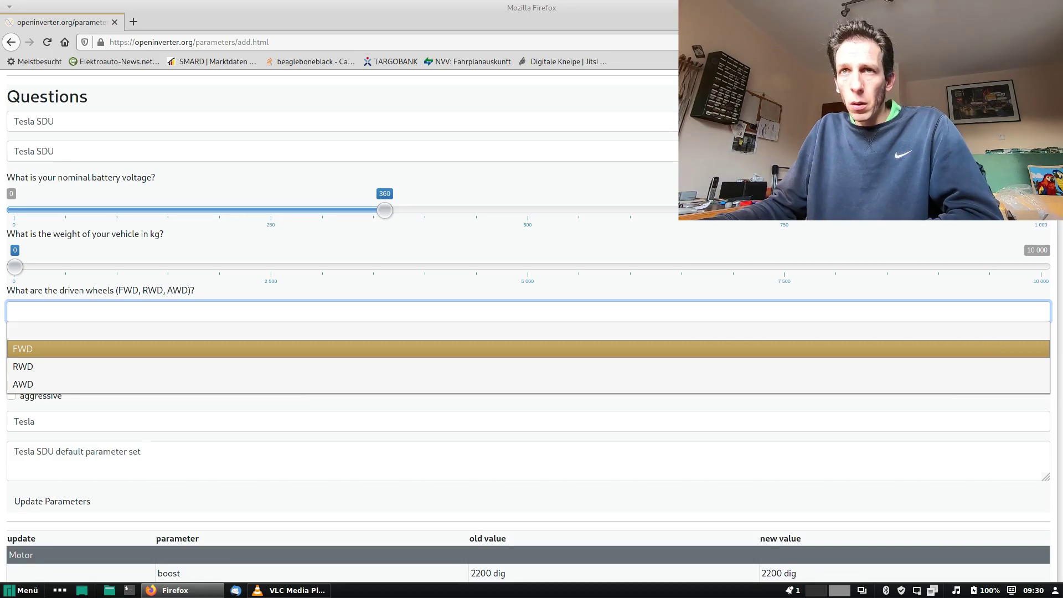
{"action": "key", "text": "Down"}
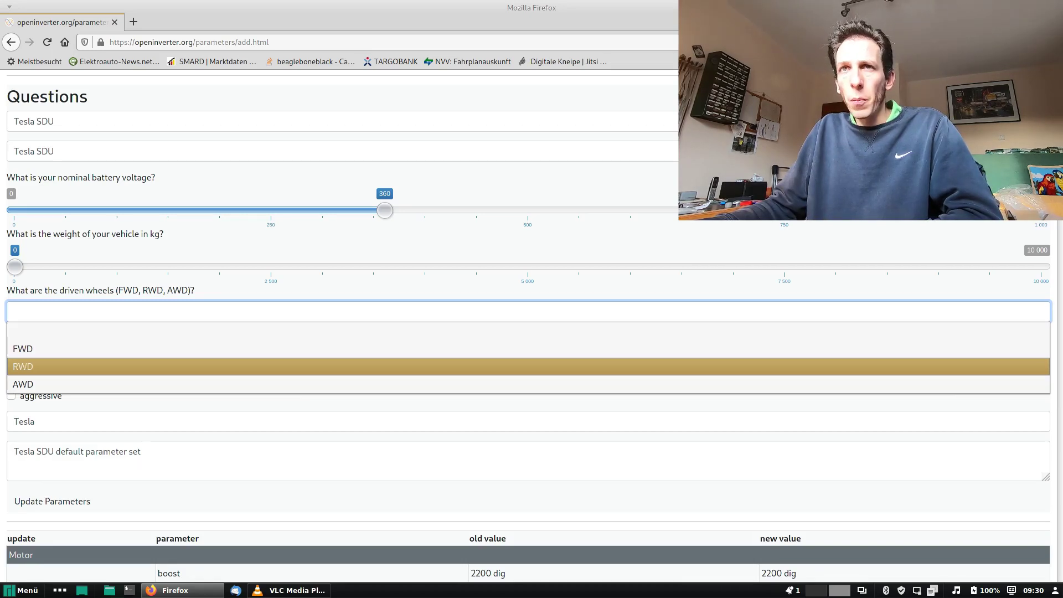
{"action": "key", "text": "Return"}
{"action": "scroll", "coordinate": [526, 332], "scroll_direction": "down", "scroll_amount": 3}
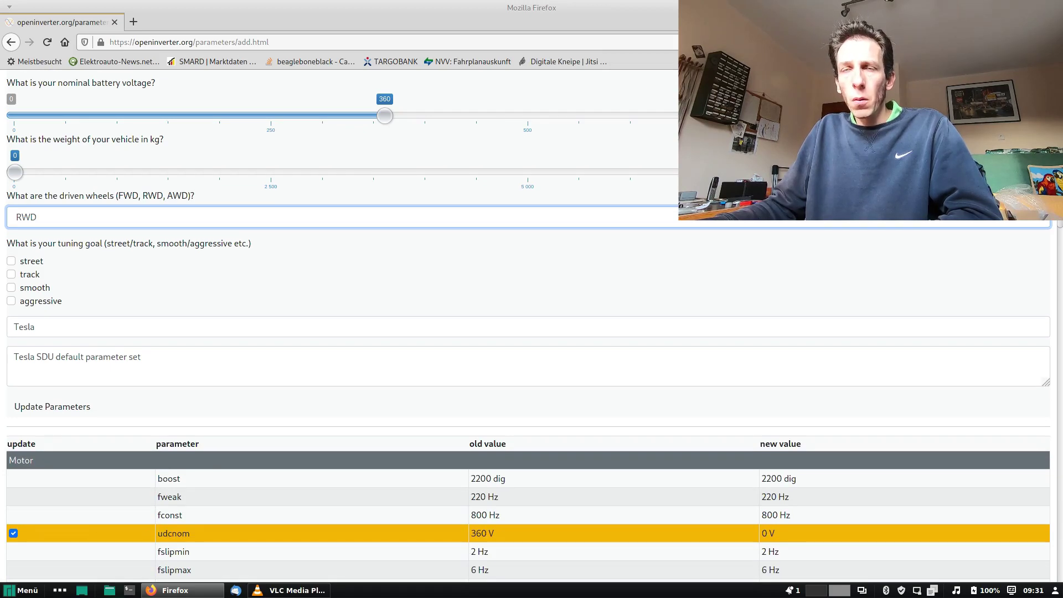
{"action": "left_click", "coordinate": [12, 275]}
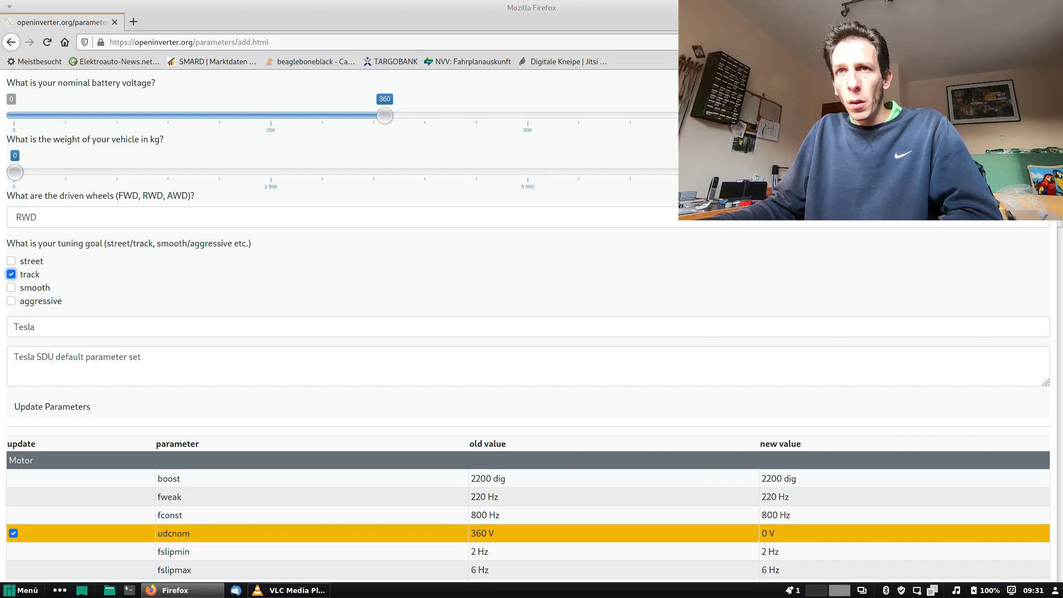
Try out editing the notes by appending placeholder text and removing it again.
{"action": "scroll", "coordinate": [526, 332], "scroll_direction": "down", "scroll_amount": 2}
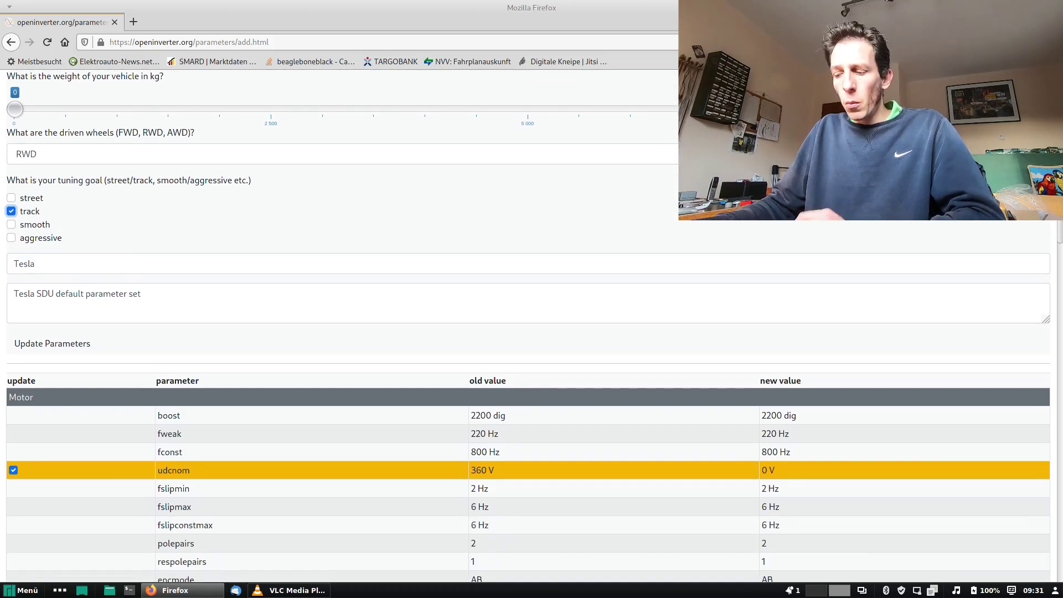
{"action": "left_click", "coordinate": [142, 295]}
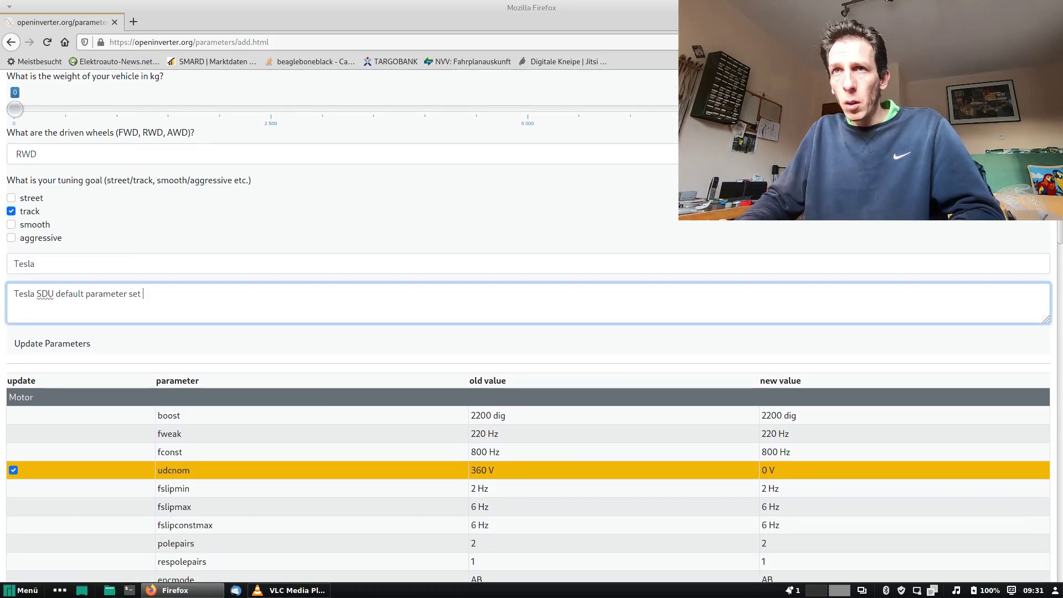
{"action": "type", "text": "fnkdfjsdlfsdjkl"}
{"action": "key", "text": "BackSpace"}
{"action": "key", "text": "BackSpace"}
{"action": "key", "text": "BackSpace"}
{"action": "key", "text": "BackSpace"}
{"action": "key", "text": "BackSpace"}
{"action": "key", "text": "BackSpace"}
{"action": "key", "text": "BackSpace"}
{"action": "key", "text": "BackSpace"}
{"action": "key", "text": "BackSpace"}
{"action": "key", "text": "BackSpace"}
{"action": "key", "text": "BackSpace"}
{"action": "key", "text": "BackSpace"}
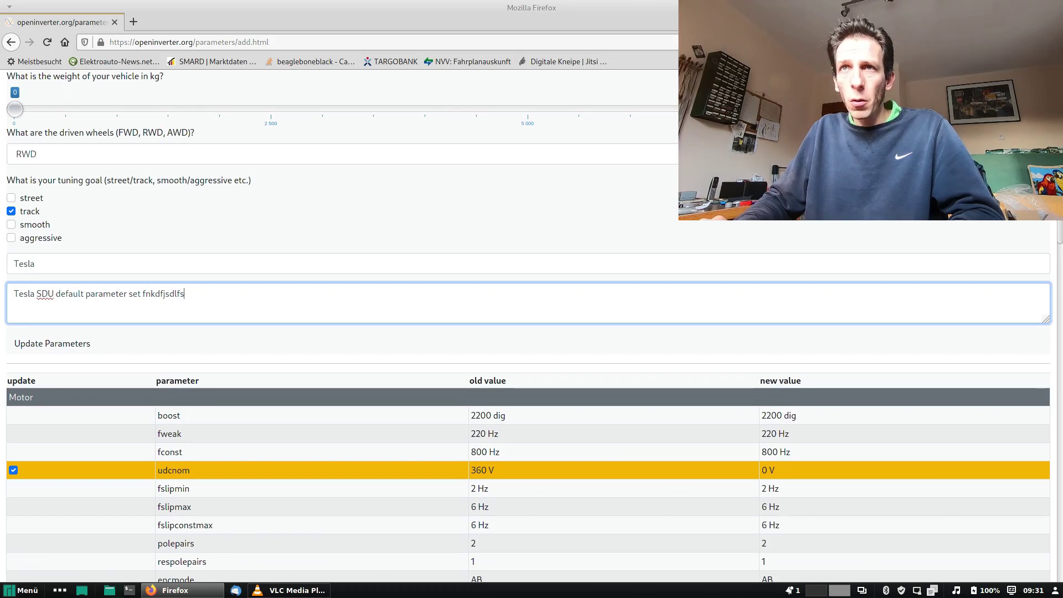
{"action": "key", "text": "BackSpace"}
{"action": "key", "text": "BackSpace"}
{"action": "key", "text": "BackSpace"}
{"action": "key", "text": "BackSpace"}
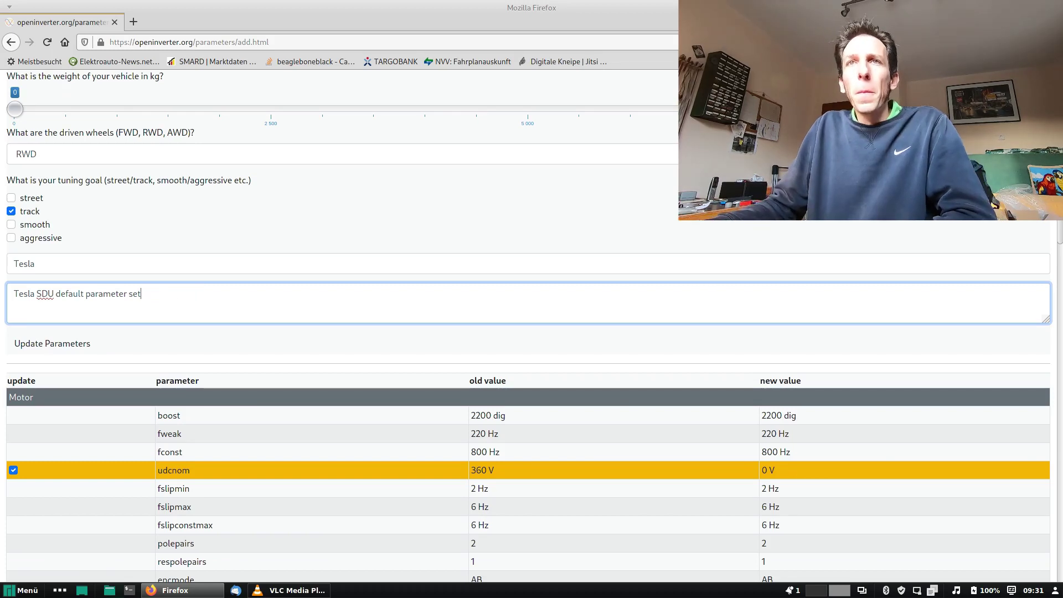
{"action": "scroll", "coordinate": [531, 333], "scroll_direction": "up", "scroll_amount": 3}
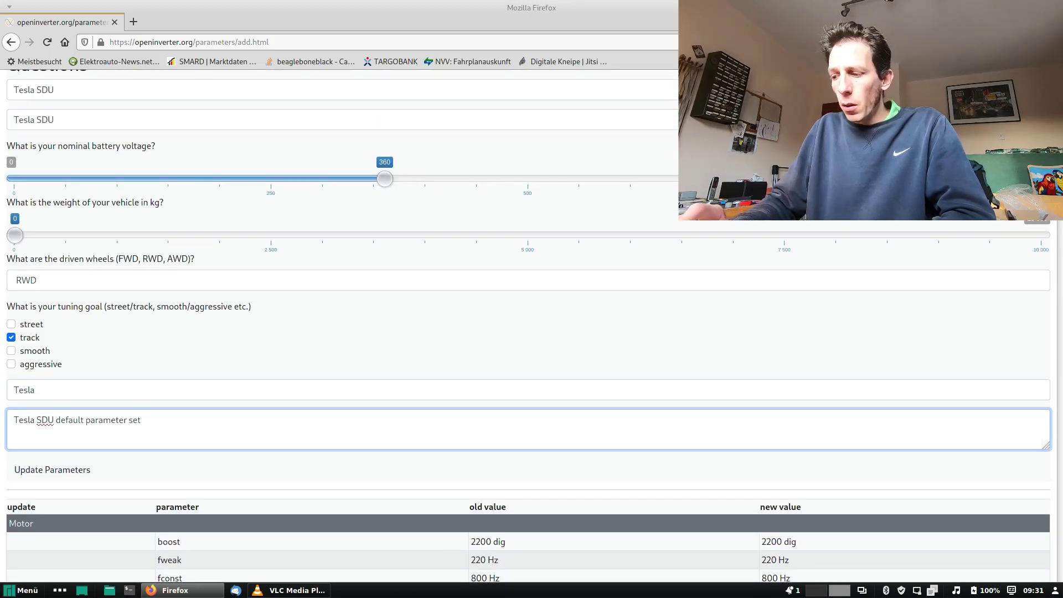
Clear the throttle pedal answer and fill it in again with the suggested entry Tesla.
{"action": "key", "text": "shift+Tab"}
{"action": "key", "text": "BackSpace"}
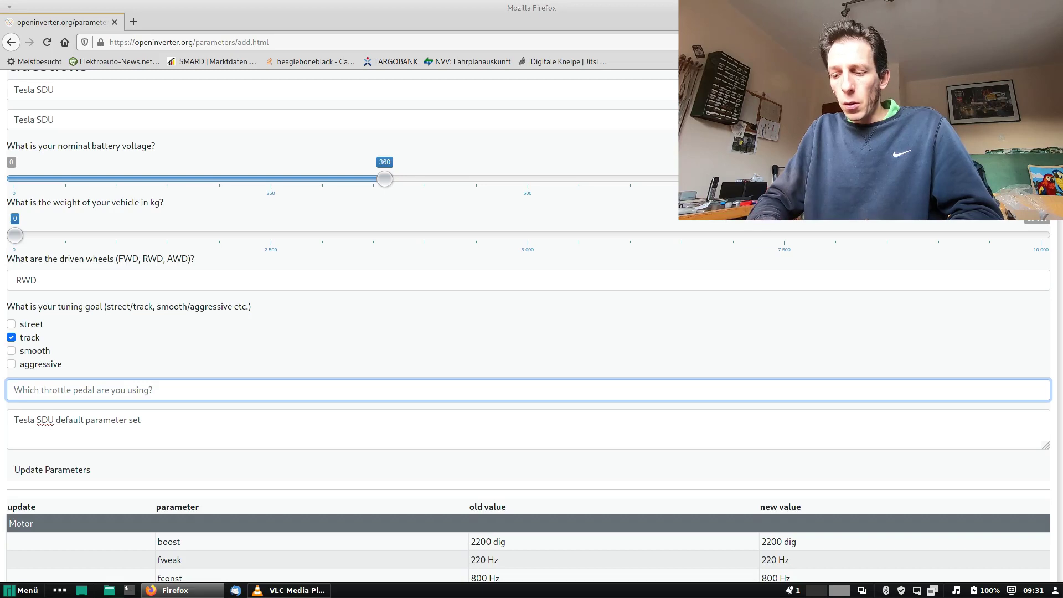
{"action": "type", "text": "Te"}
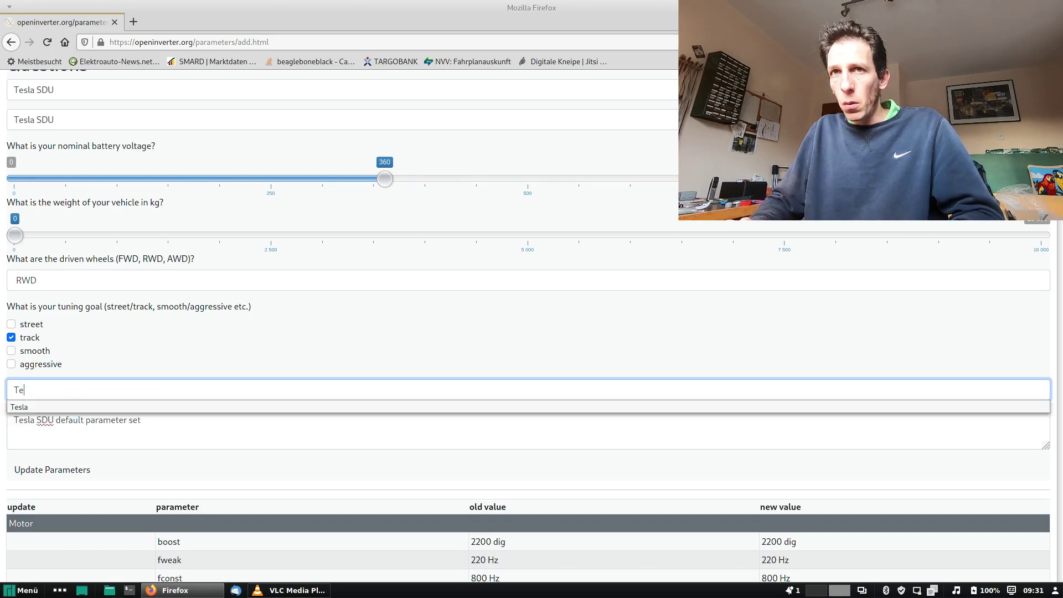
{"action": "type", "text": "sla"}
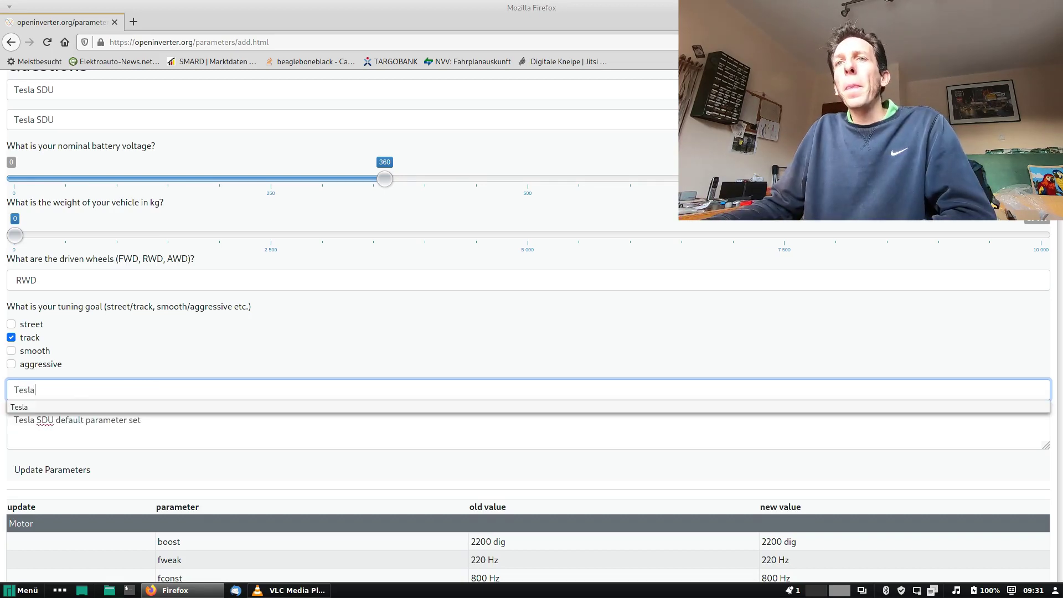
{"action": "key", "text": "Down"}
{"action": "key", "text": "Return"}
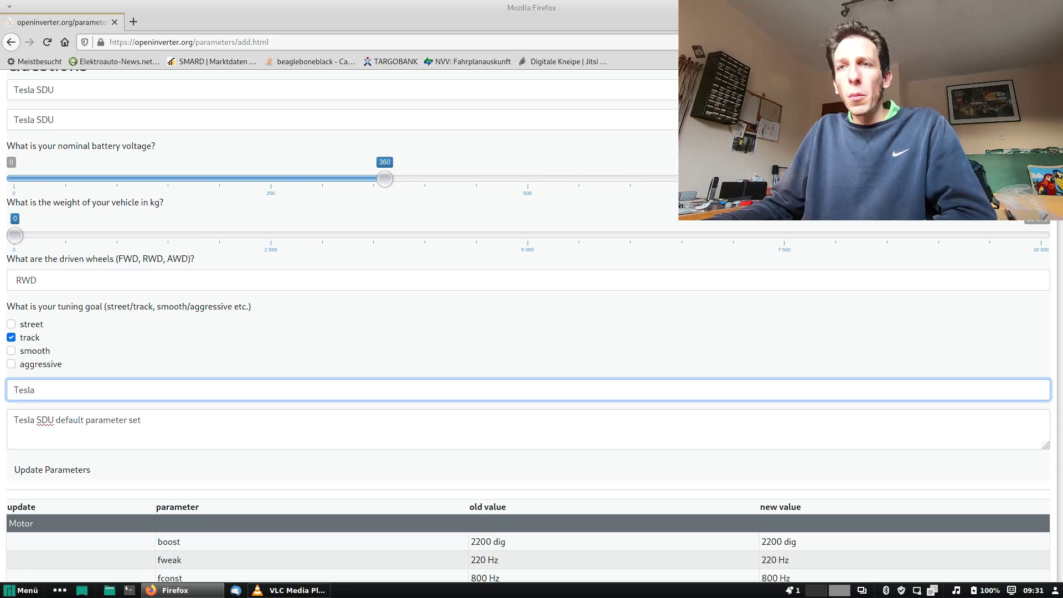
Compare the old and new values across all categories of the parameter update table.
{"action": "scroll", "coordinate": [528, 326], "scroll_direction": "down", "scroll_amount": 3}
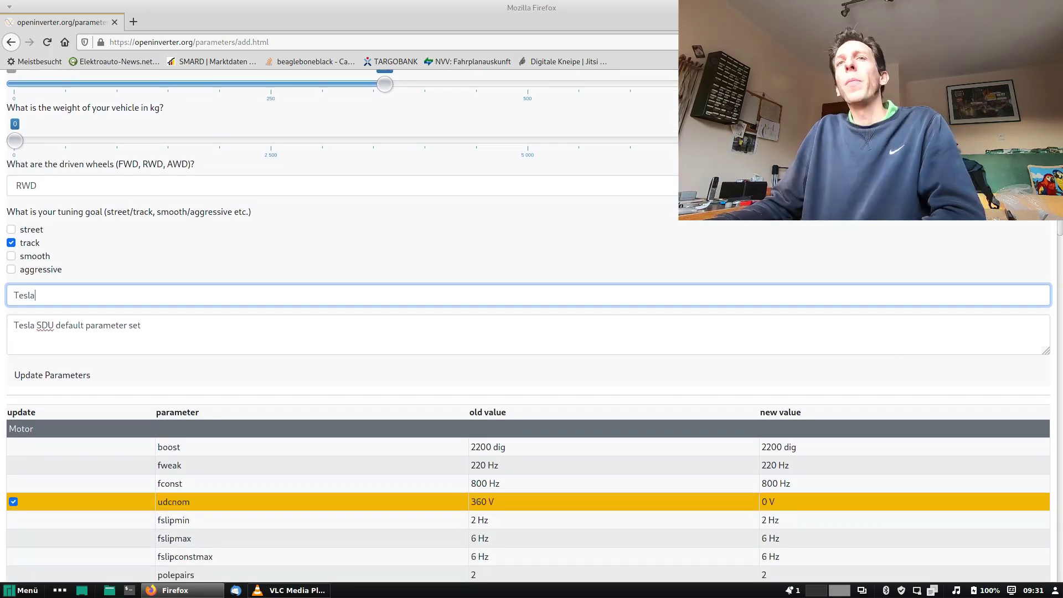
{"action": "scroll", "coordinate": [528, 326], "scroll_direction": "down", "scroll_amount": 1}
{"action": "scroll", "coordinate": [526, 327], "scroll_direction": "down", "scroll_amount": 2}
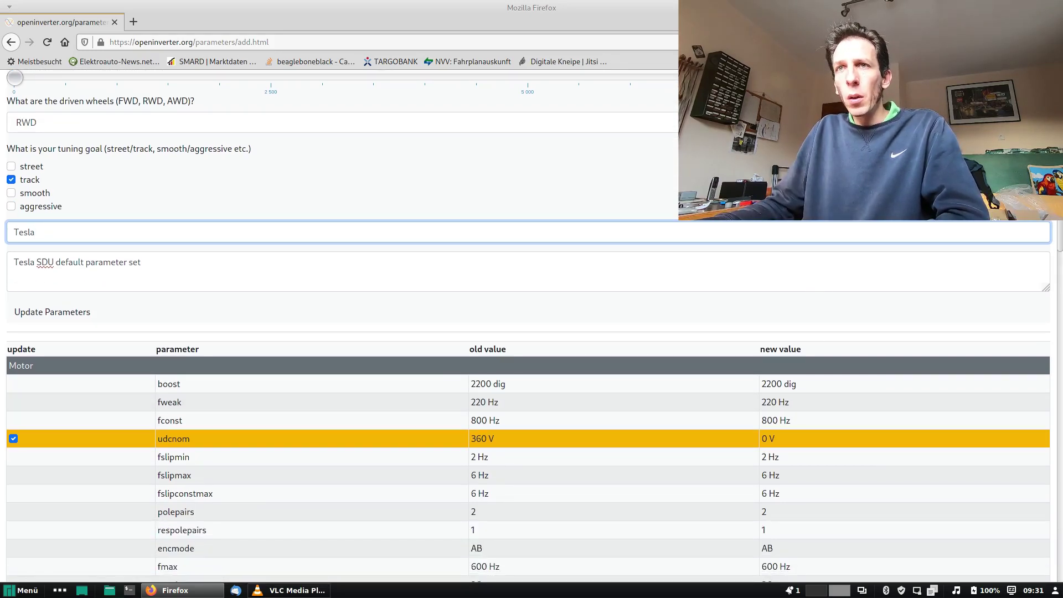
{"action": "scroll", "coordinate": [526, 327], "scroll_direction": "down", "scroll_amount": 1}
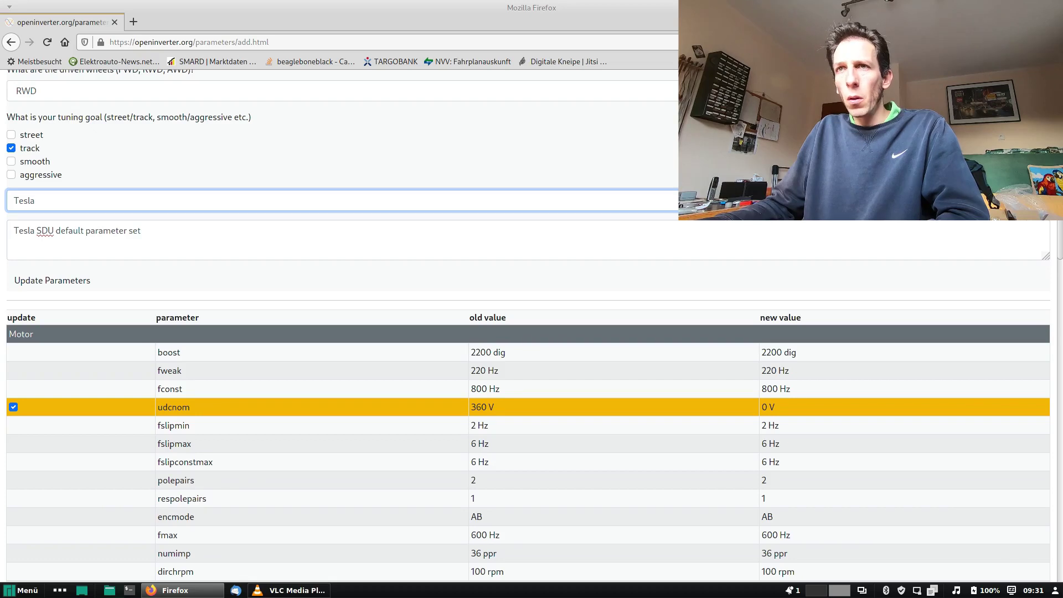
{"action": "scroll", "coordinate": [526, 327], "scroll_direction": "down", "scroll_amount": 2}
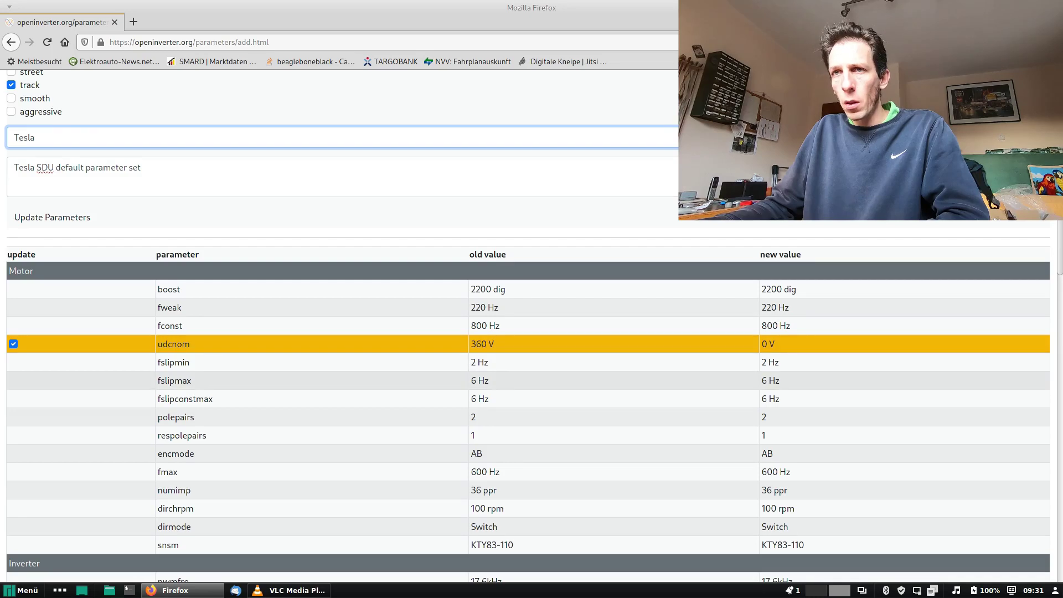
{"action": "scroll", "coordinate": [526, 327], "scroll_direction": "down", "scroll_amount": 15}
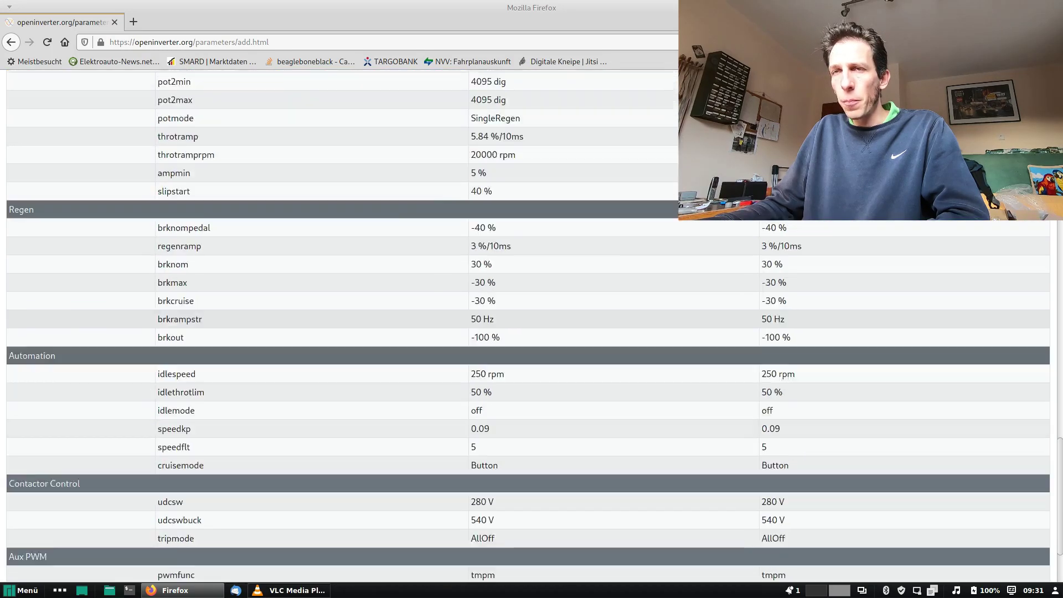
{"action": "scroll", "coordinate": [526, 327], "scroll_direction": "down", "scroll_amount": 2}
{"action": "scroll", "coordinate": [526, 327], "scroll_direction": "up", "scroll_amount": 10}
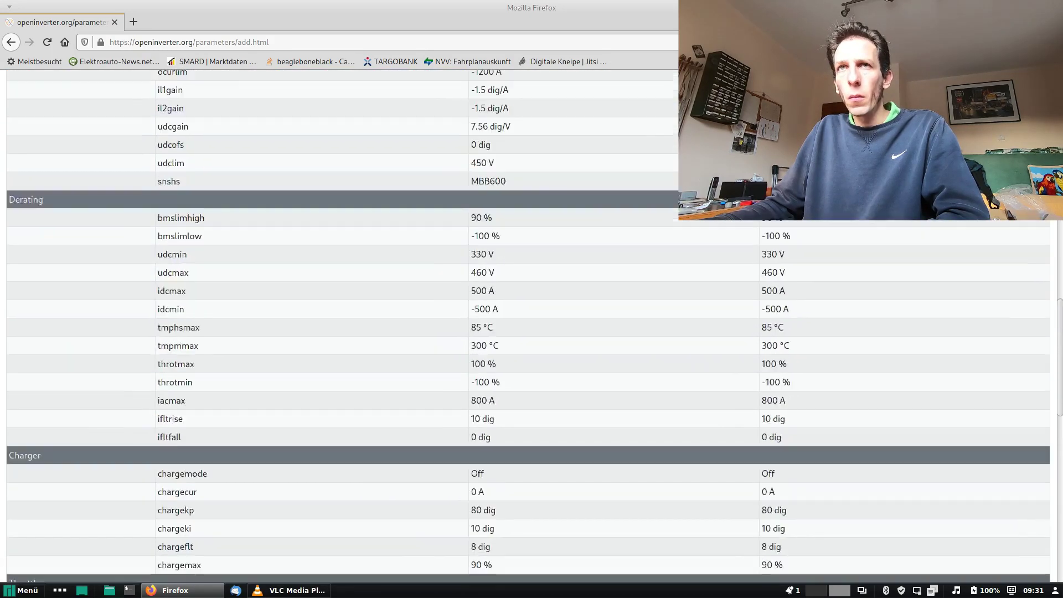
{"action": "scroll", "coordinate": [526, 327], "scroll_direction": "up", "scroll_amount": 15}
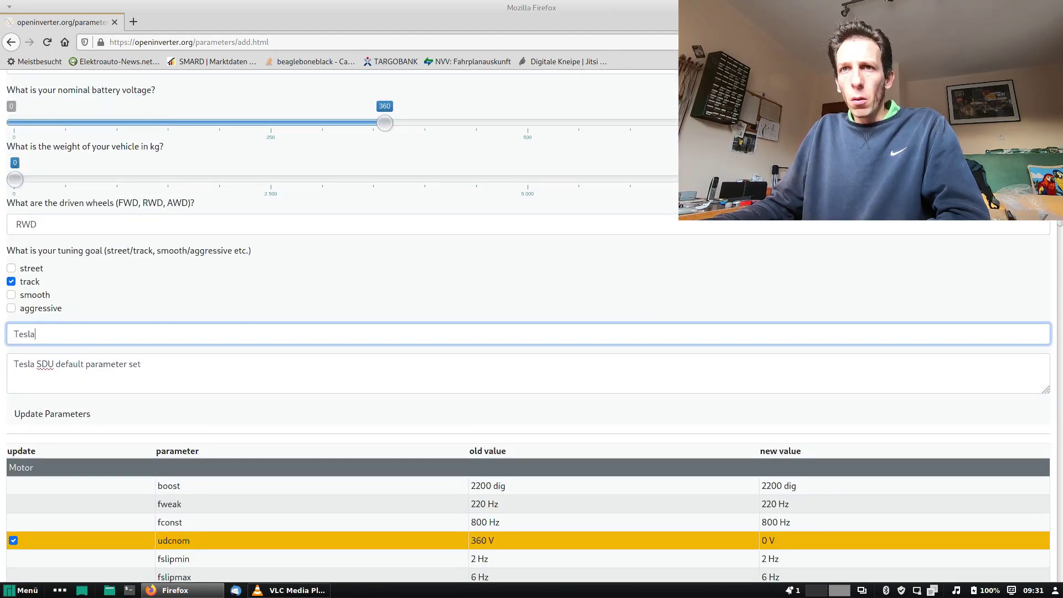
{"action": "scroll", "coordinate": [526, 327], "scroll_direction": "up", "scroll_amount": 1}
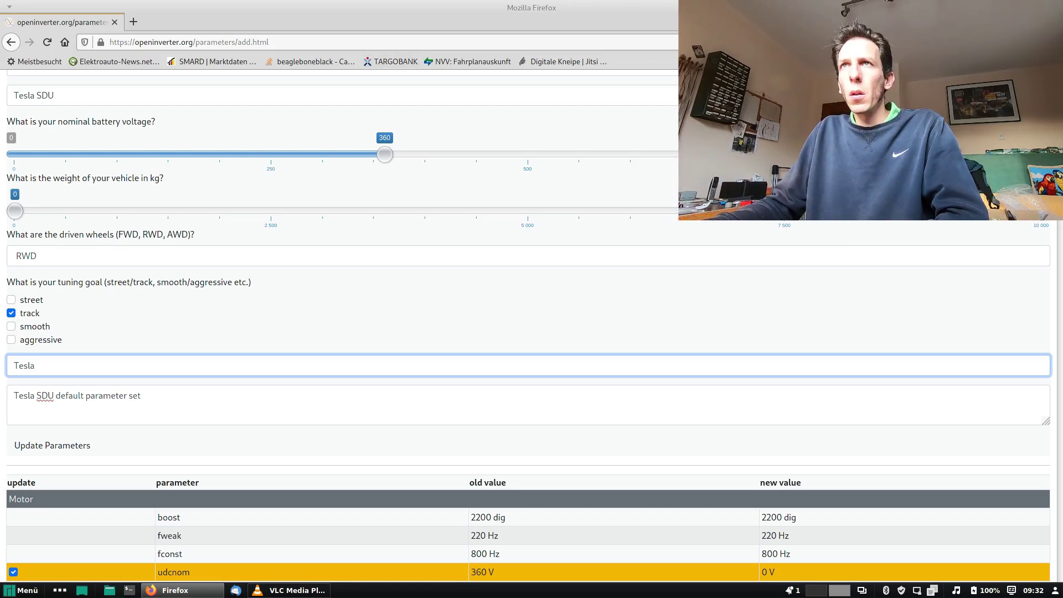
Go to openinverter.org/parameters/ and look over the list of submitted parameter sets.
{"action": "double_click", "coordinate": [253, 42]}
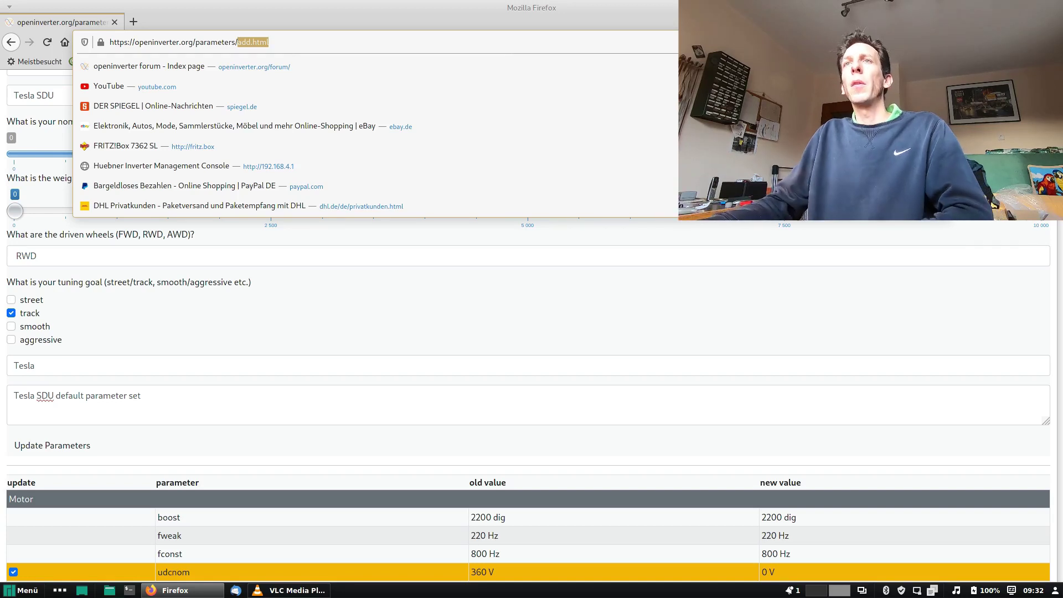
{"action": "key", "text": "BackSpace"}
{"action": "key", "text": "Return"}
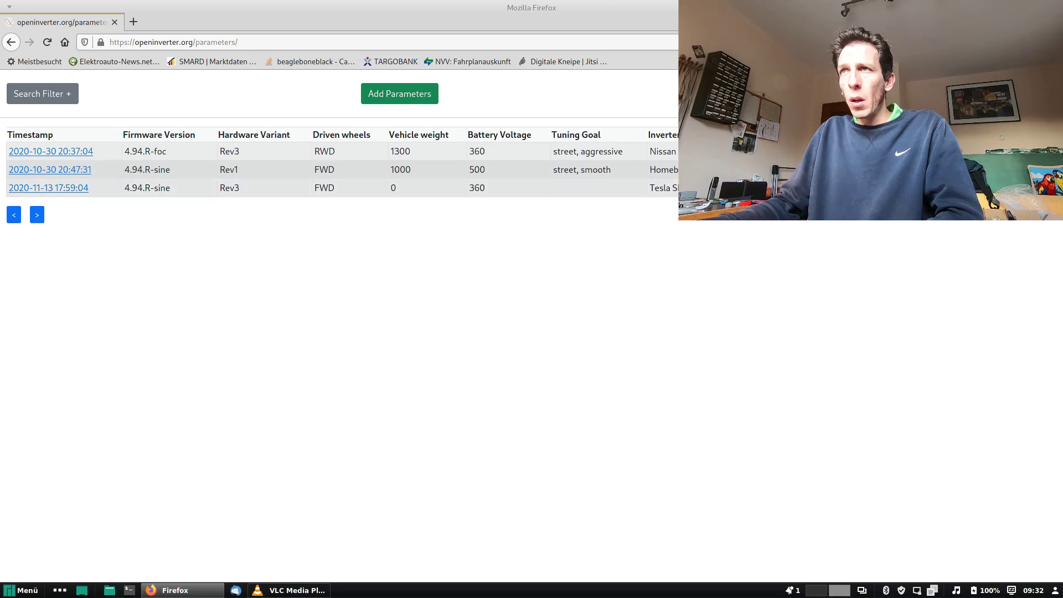
{"action": "left_click_drag", "start_coordinate": [488, 188], "coordinate": [121, 151]}
{"action": "left_click", "coordinate": [121, 152]}
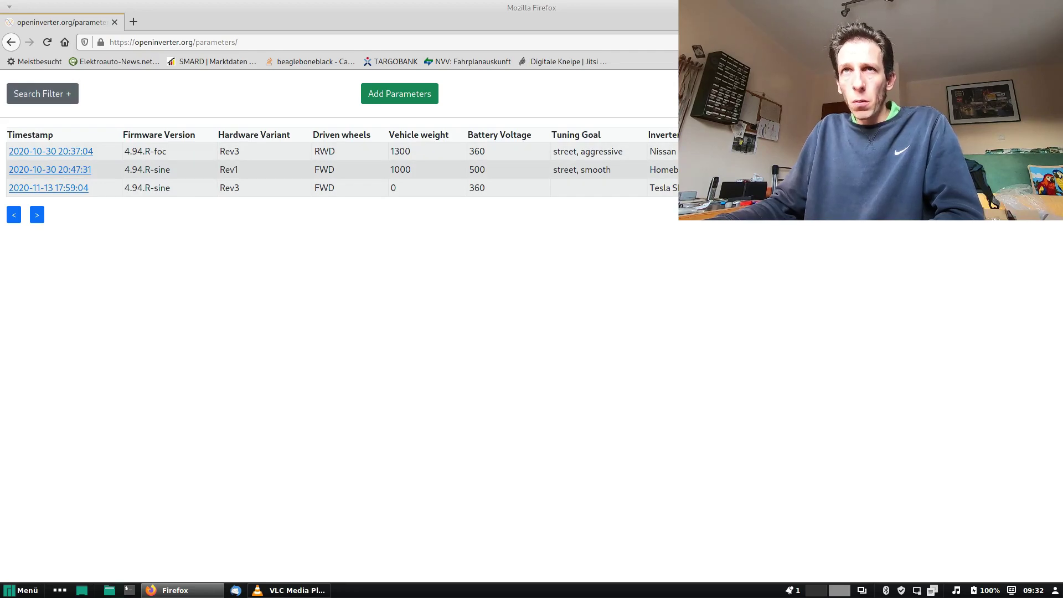
Show the search filter, inspect its firmware version choices, and collapse the filter again.
{"action": "left_click", "coordinate": [42, 93]}
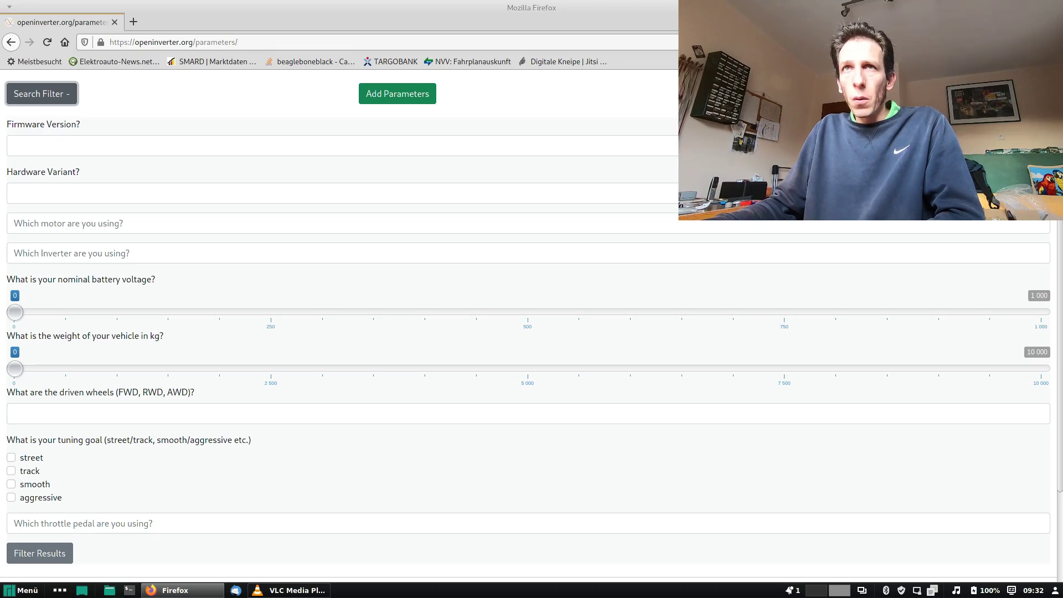
{"action": "left_click", "coordinate": [133, 146]}
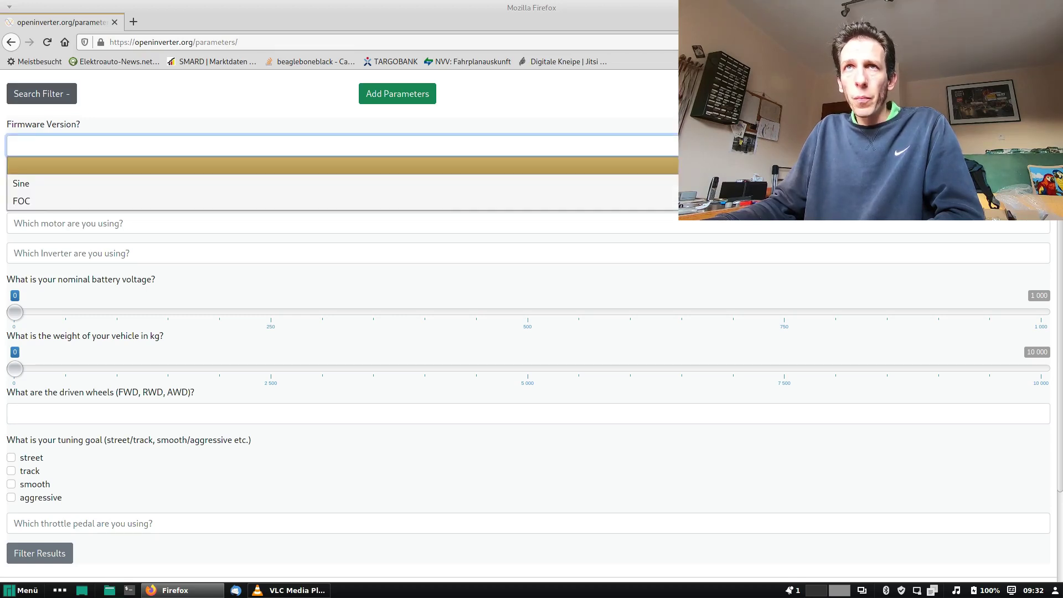
{"action": "left_click", "coordinate": [43, 94]}
{"action": "left_click", "coordinate": [42, 93]}
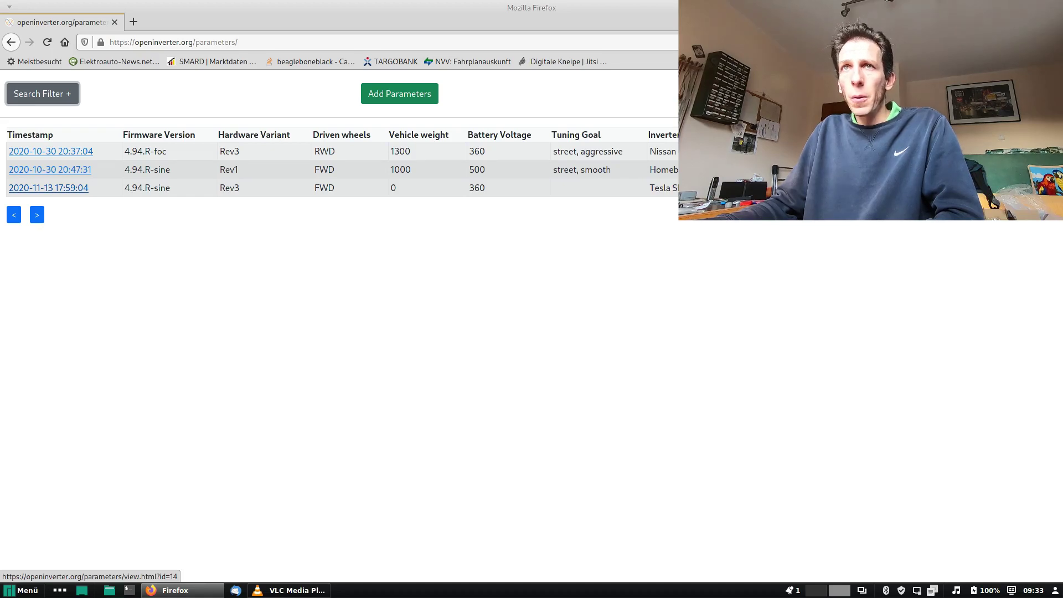
{"action": "left_click", "coordinate": [49, 187]}
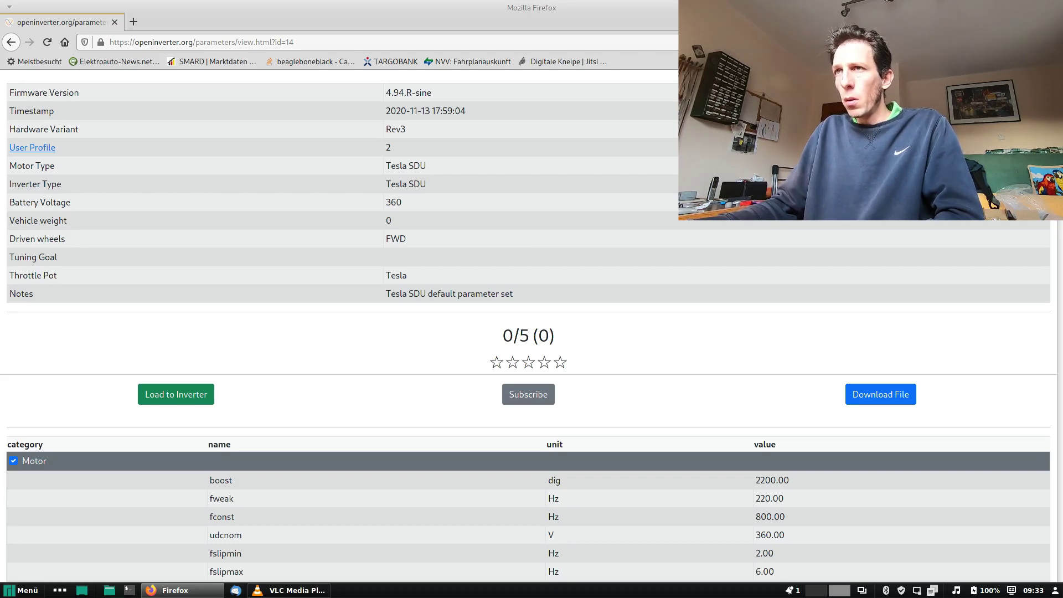
{"action": "left_click", "coordinate": [880, 394]}
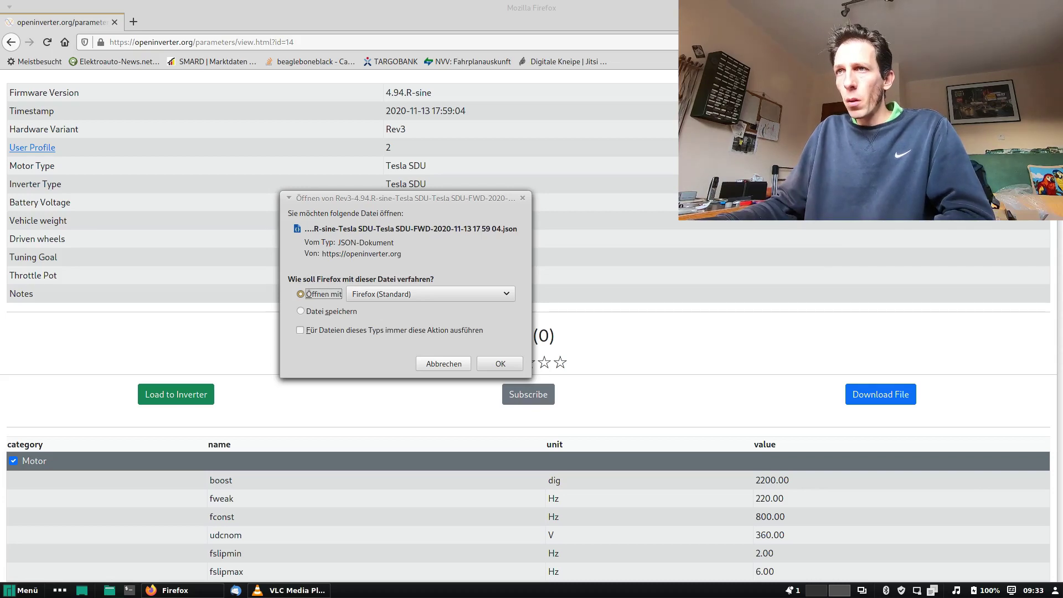
{"action": "left_click", "coordinate": [443, 363]}
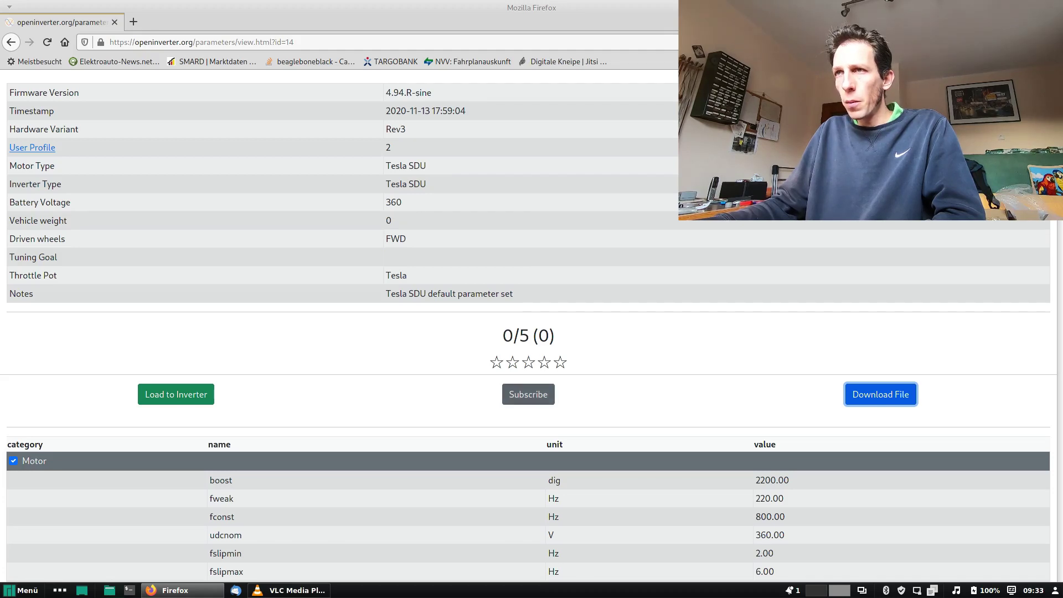
Request a subscription for this parameter set and copy its subscription token.
{"action": "left_click", "coordinate": [528, 395]}
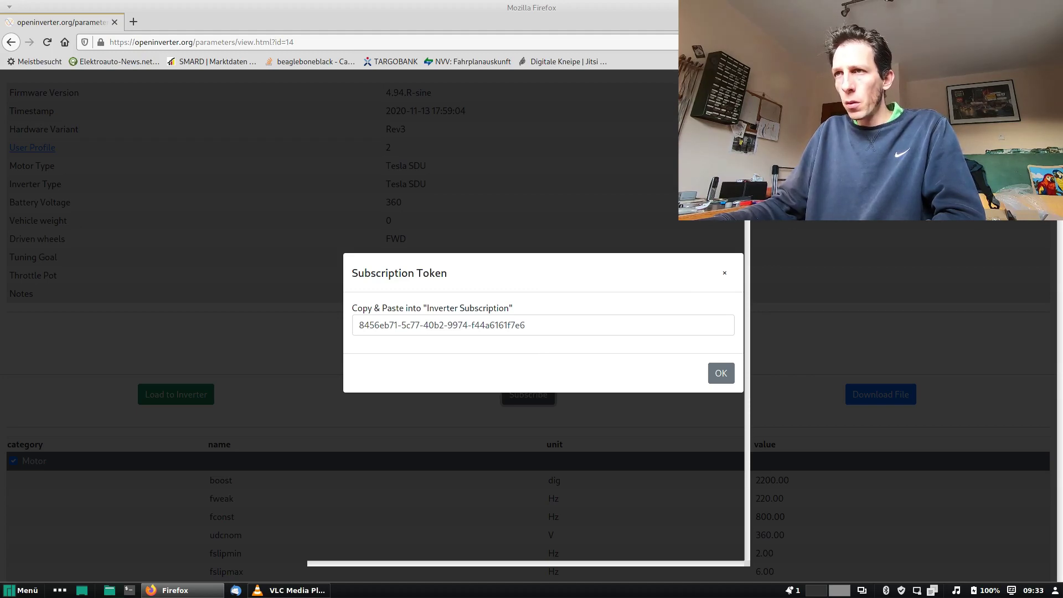
{"action": "left_click", "coordinate": [520, 325]}
{"action": "key", "text": "ctrl+c"}
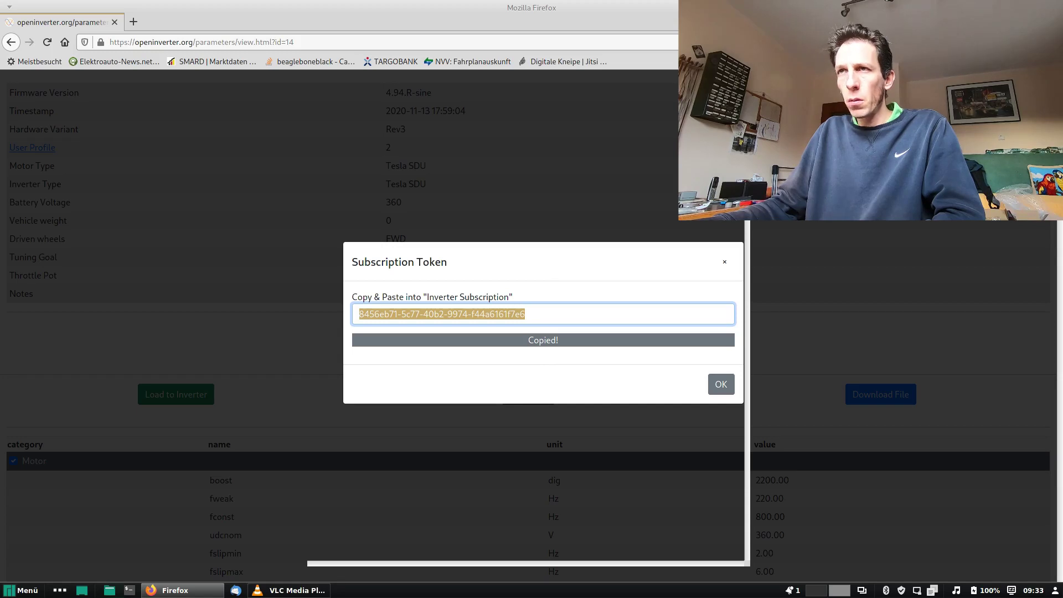
{"action": "left_click", "coordinate": [720, 384]}
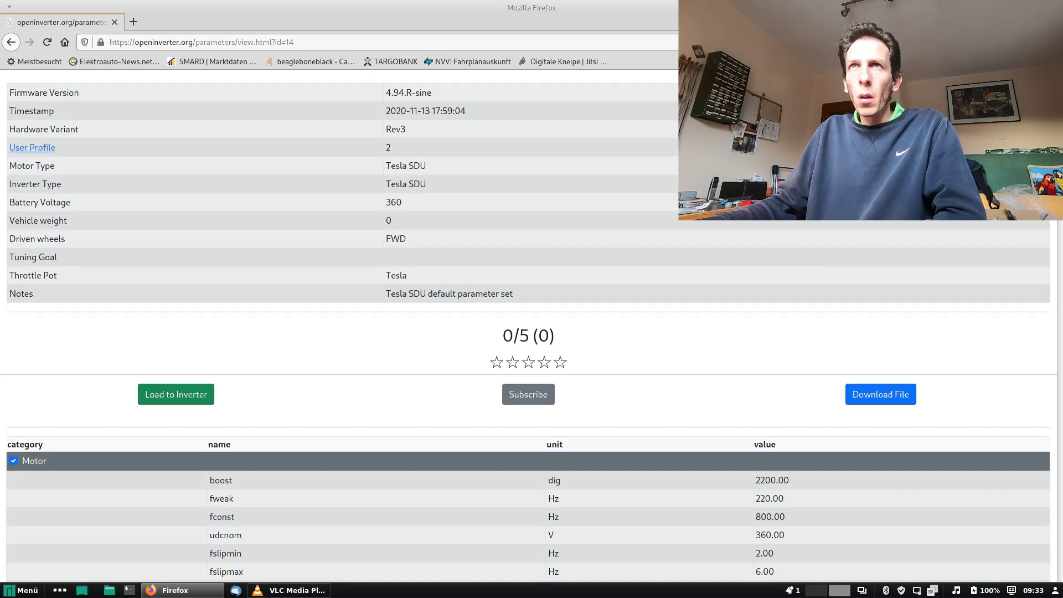
Open the inverter console at 192.168.4.1 in a new tab and subscribe to the parameter set with the copied subscription token.
{"action": "key", "text": "ctrl+t"}
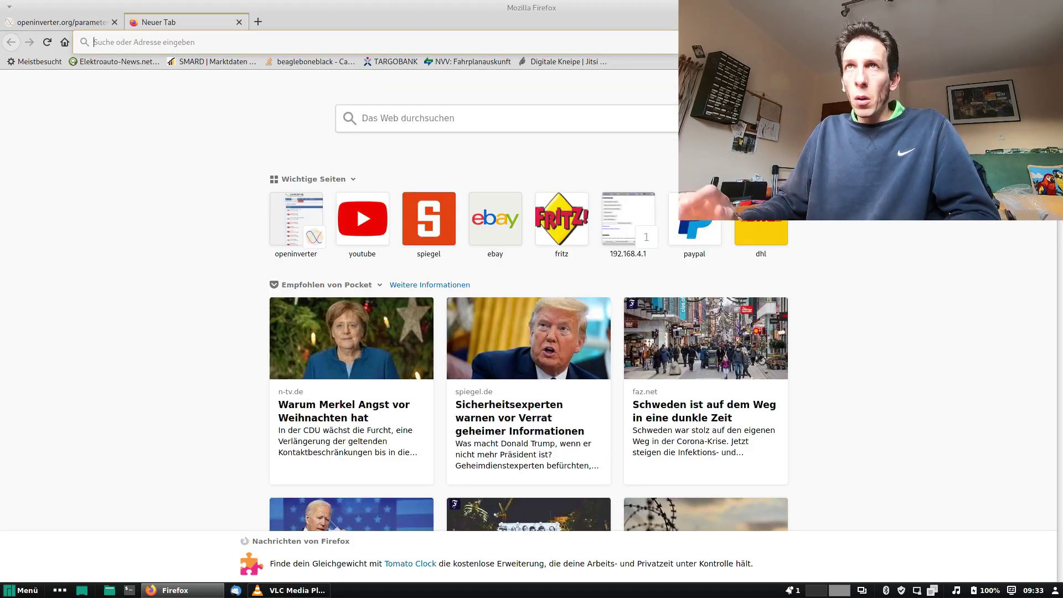
{"action": "type", "text": "192.168.4.1"}
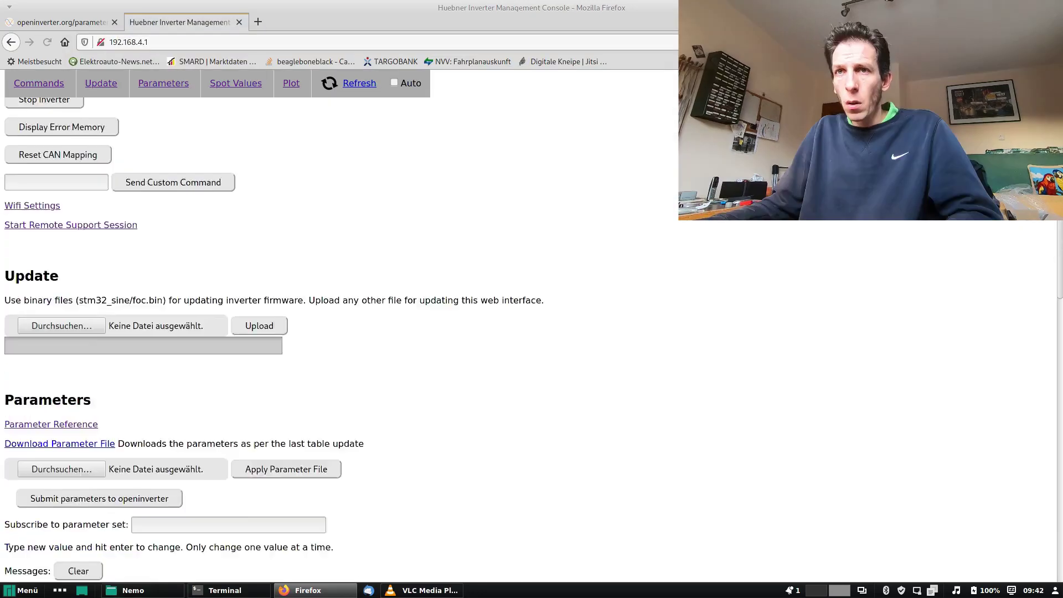
{"action": "scroll", "coordinate": [272, 344], "scroll_direction": "down", "scroll_amount": 5}
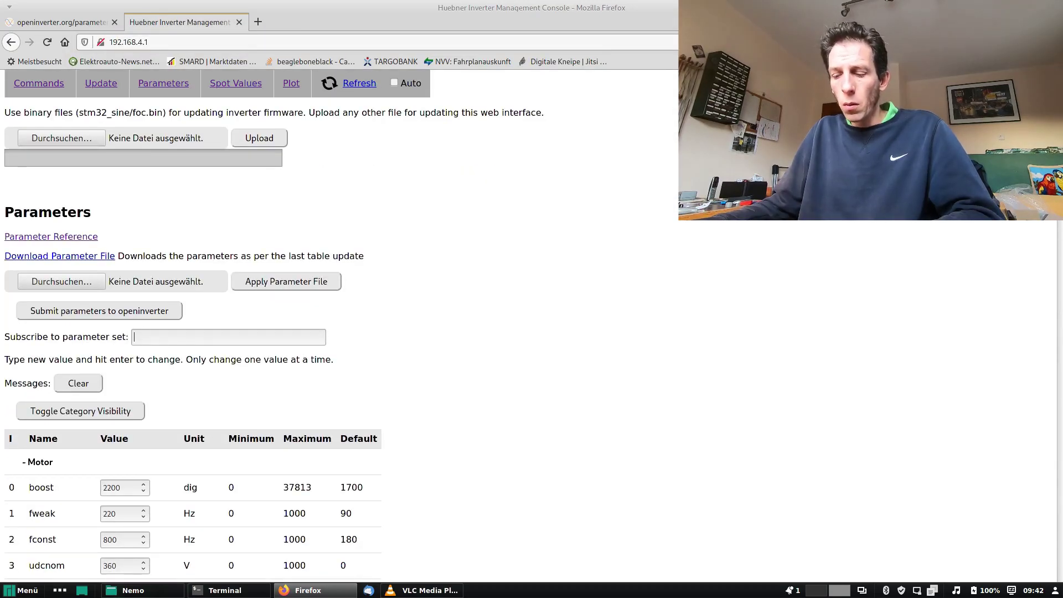
{"action": "key", "text": "ctrl+v"}
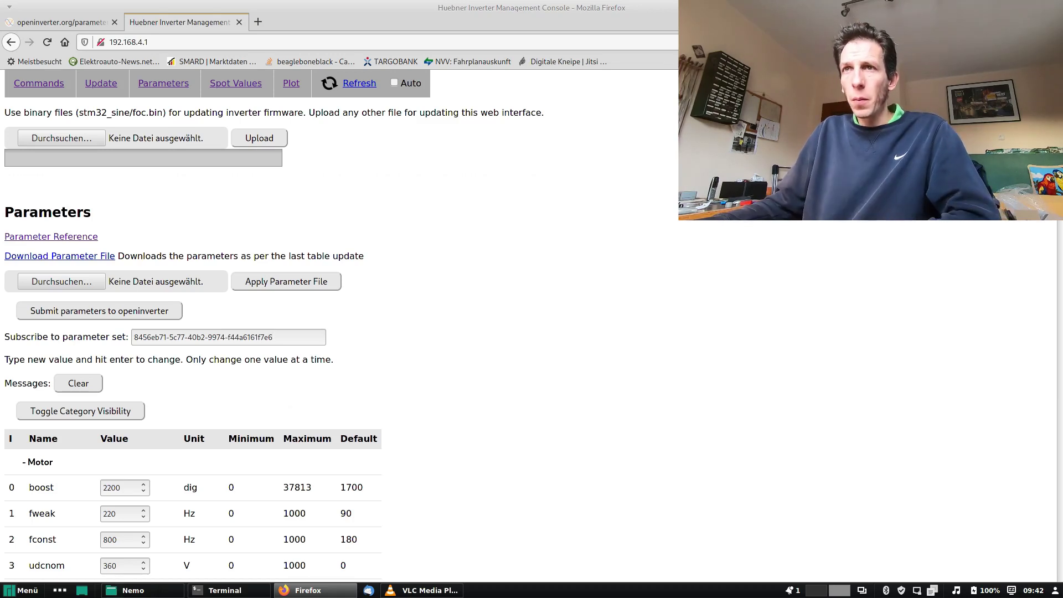
{"action": "key", "text": "Return"}
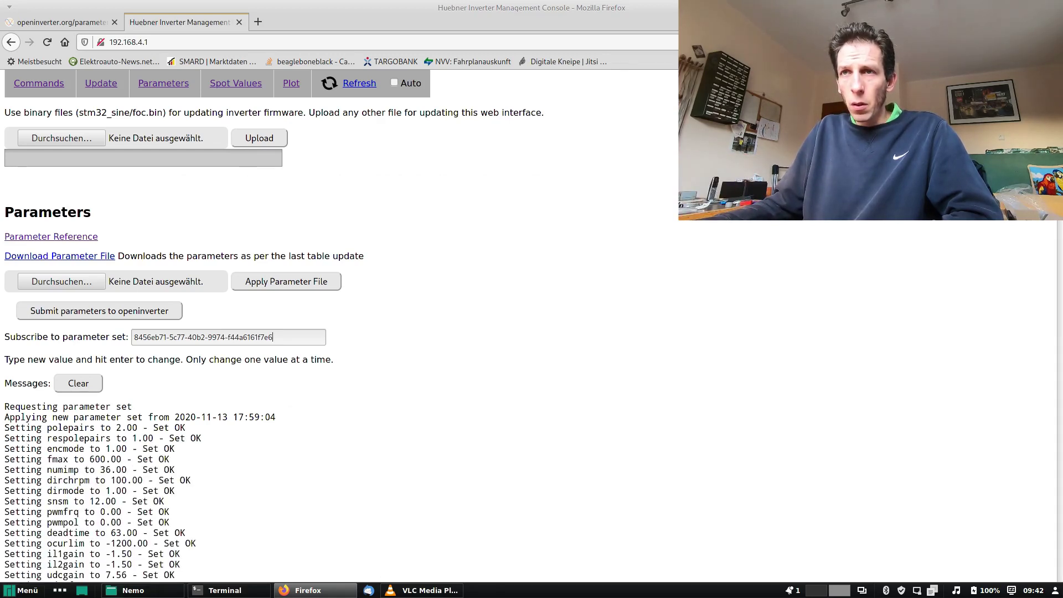
Review the console messages listing each parameter applied from the subscribed set.
{"action": "scroll", "coordinate": [332, 332], "scroll_direction": "down", "scroll_amount": 4}
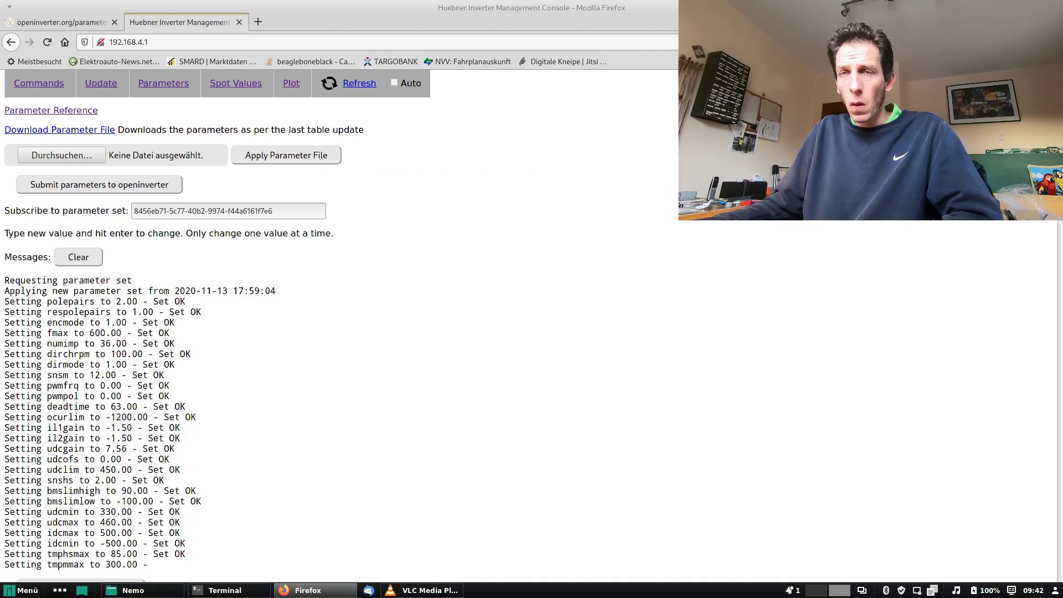
{"action": "scroll", "coordinate": [333, 332], "scroll_direction": "down", "scroll_amount": 5}
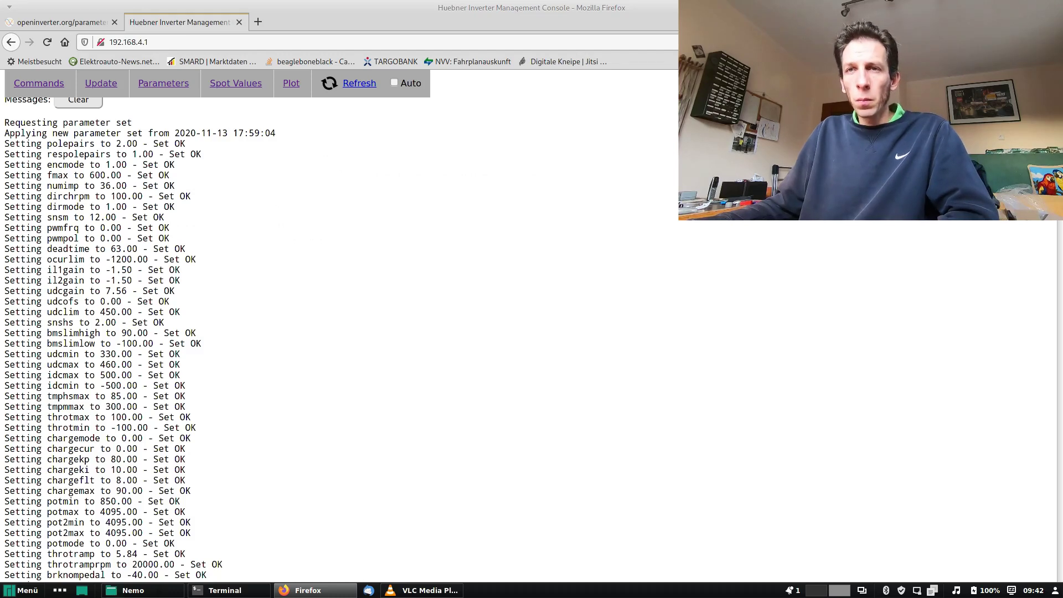
{"action": "scroll", "coordinate": [332, 333], "scroll_direction": "down", "scroll_amount": 14}
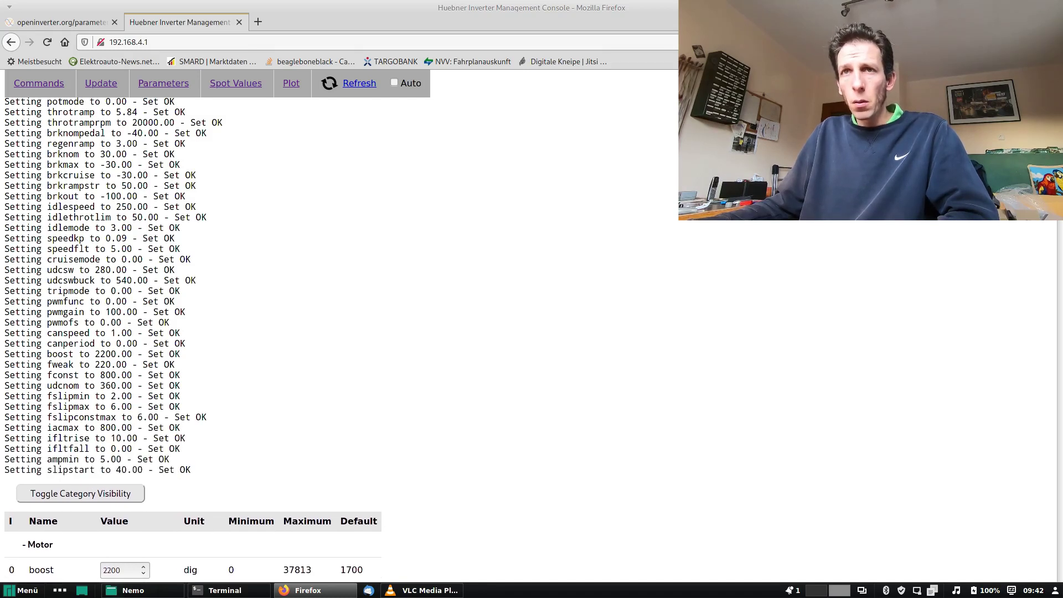
Reload the inverter console and check the parameter subscription messages.
{"action": "scroll", "coordinate": [332, 332], "scroll_direction": "up", "scroll_amount": 20}
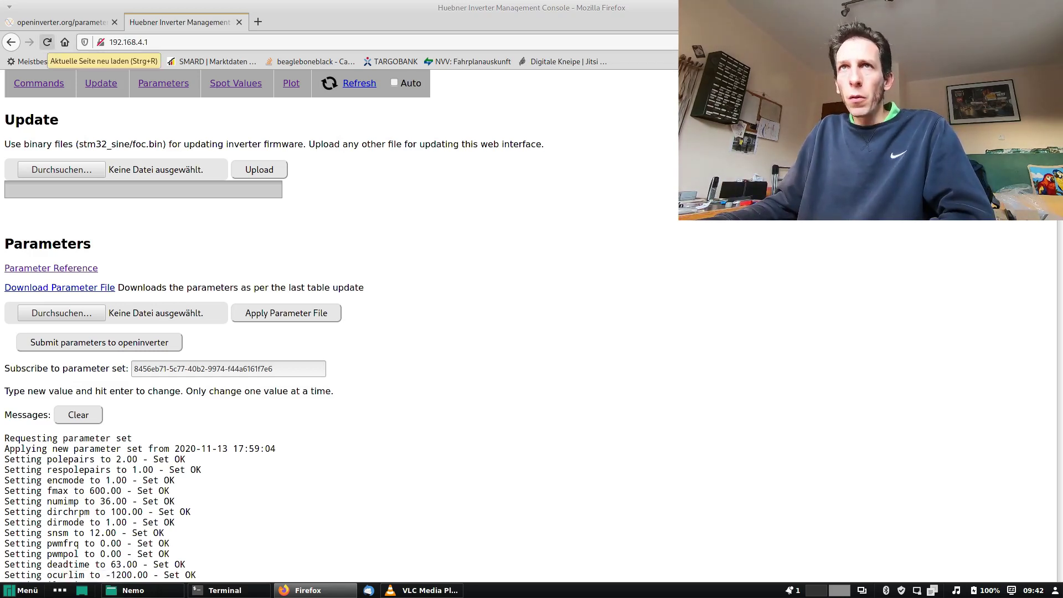
{"action": "left_click", "coordinate": [47, 42]}
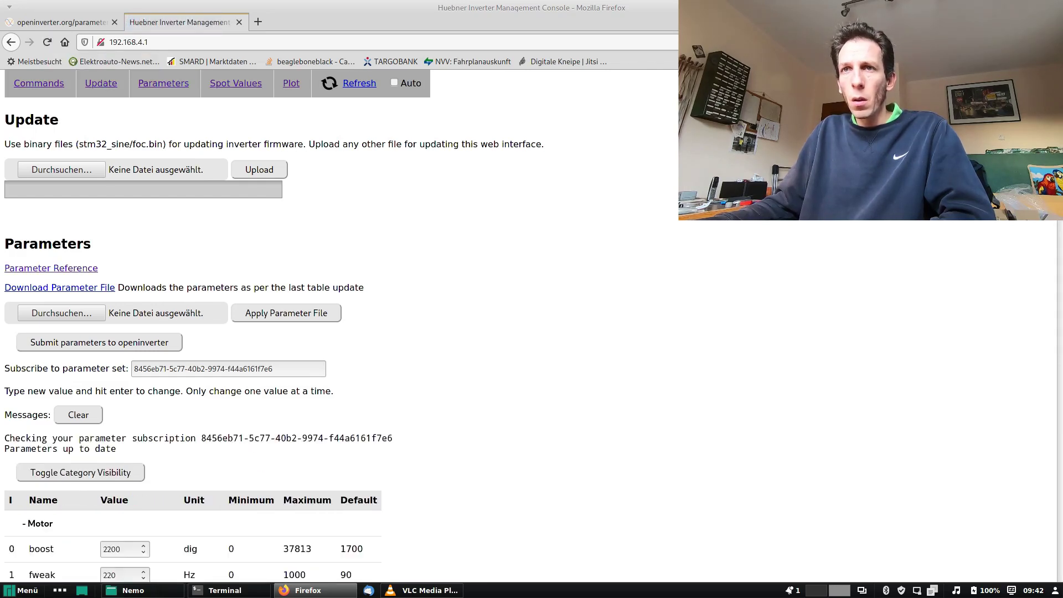
{"action": "left_click_drag", "start_coordinate": [116, 448], "coordinate": [4, 438]}
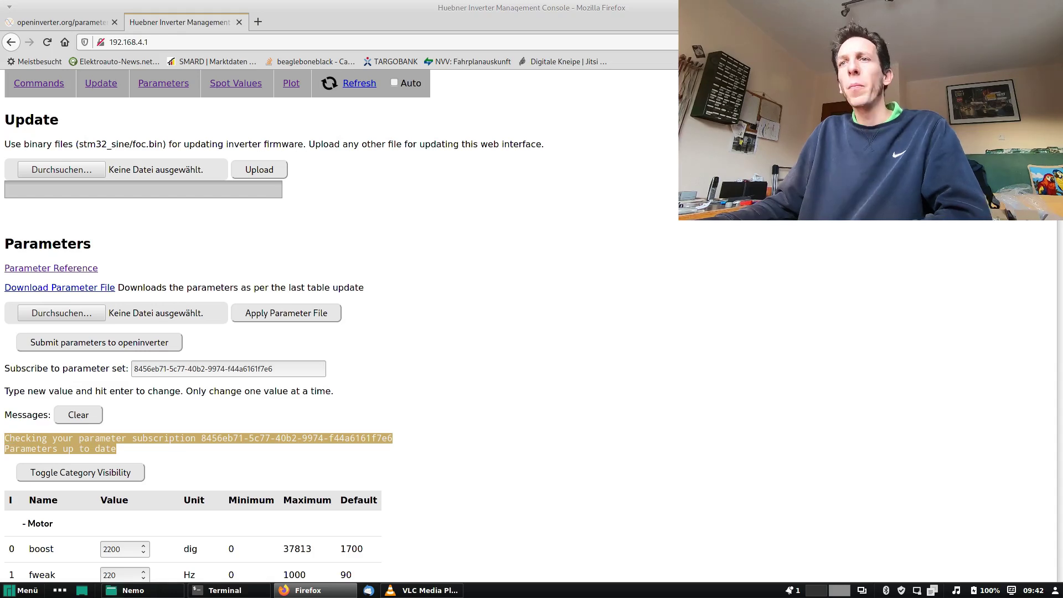
{"action": "left_click", "coordinate": [166, 449]}
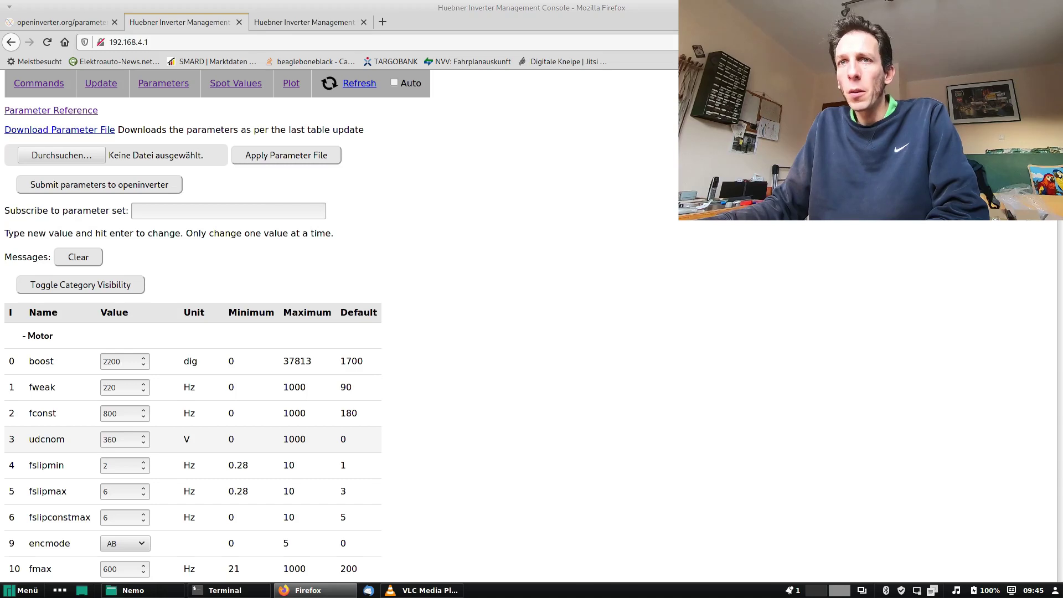
Set the inverter's udcnom parameter to 365 V and submit the parameters to openinverter.
{"action": "left_click", "coordinate": [120, 439]}
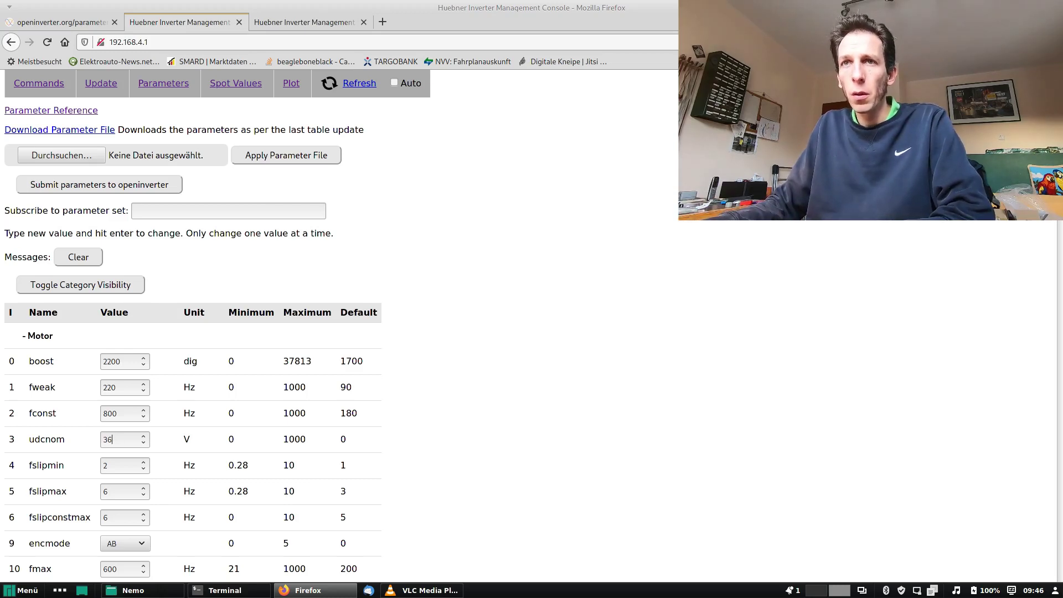
{"action": "key", "text": "Tab"}
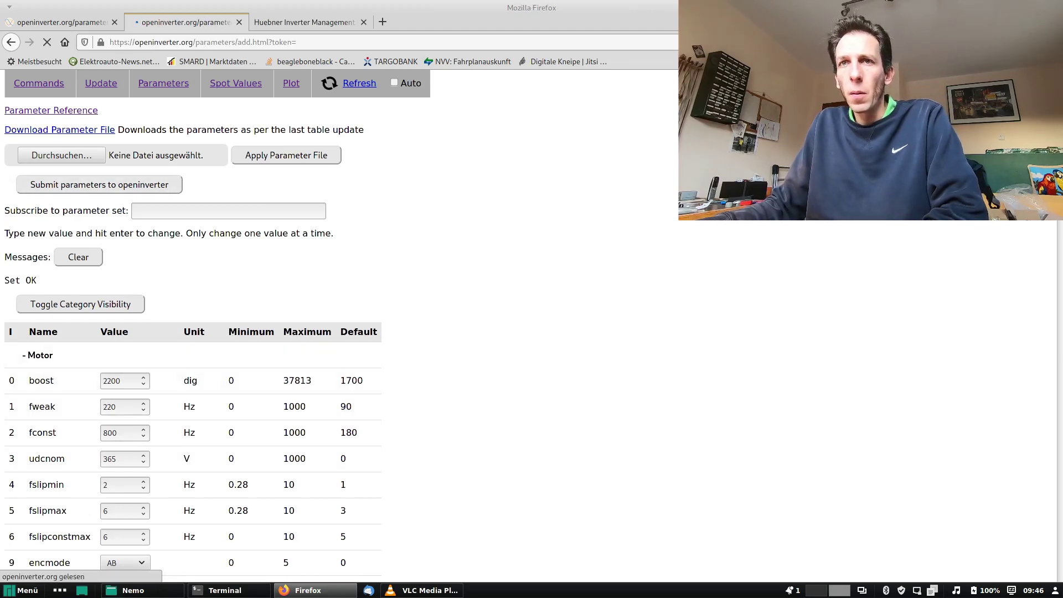
{"action": "scroll", "coordinate": [529, 387], "scroll_direction": "down", "scroll_amount": 5}
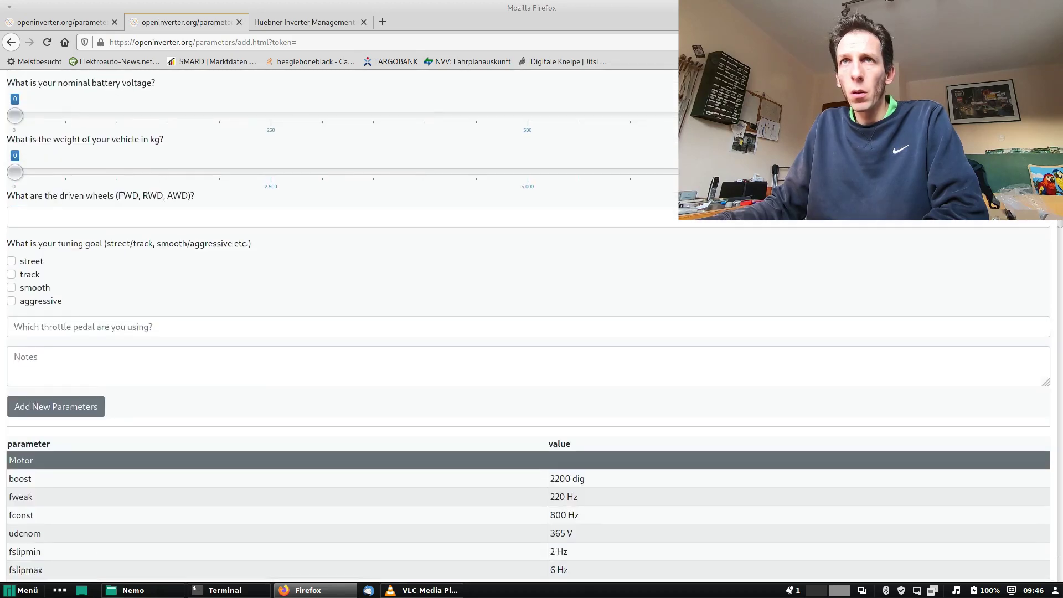
{"action": "scroll", "coordinate": [528, 387], "scroll_direction": "up", "scroll_amount": 5}
{"action": "left_click", "coordinate": [171, 119]}
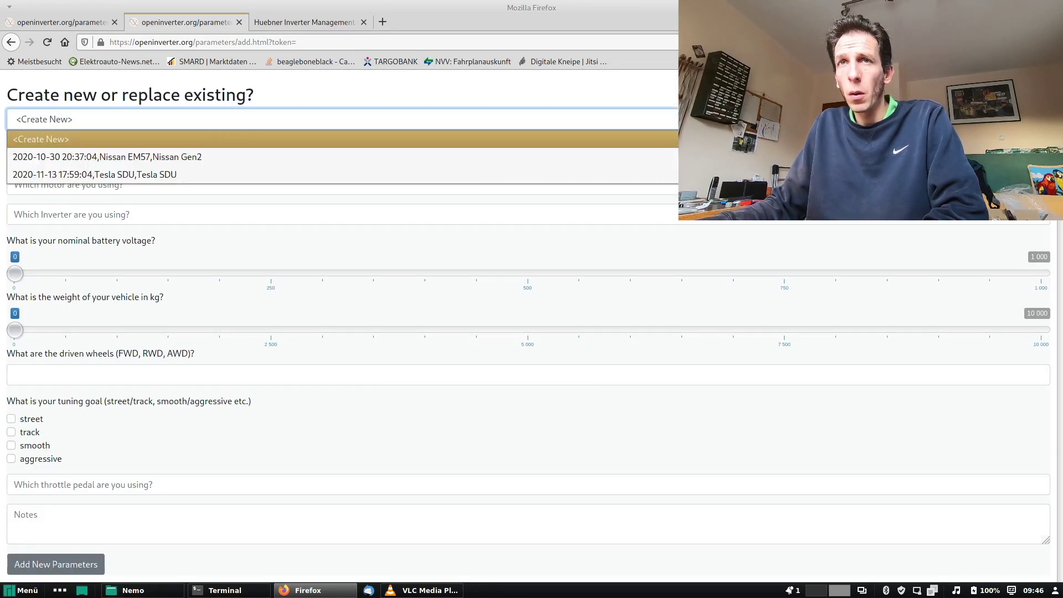
{"action": "left_click", "coordinate": [171, 173]}
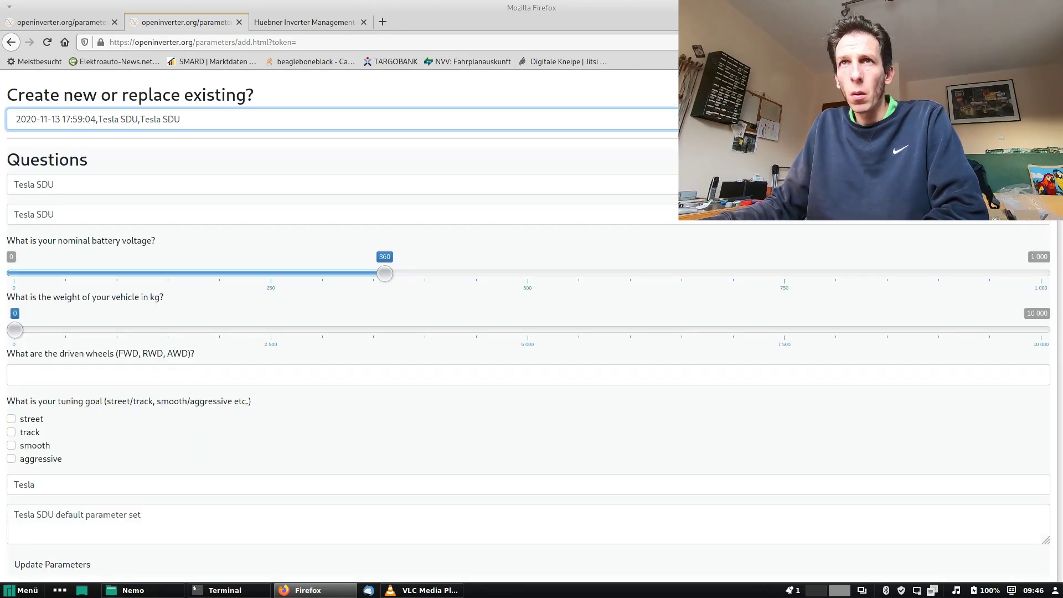
{"action": "scroll", "coordinate": [532, 332], "scroll_direction": "down", "scroll_amount": 4}
{"action": "scroll", "coordinate": [532, 332], "scroll_direction": "up", "scroll_amount": 1}
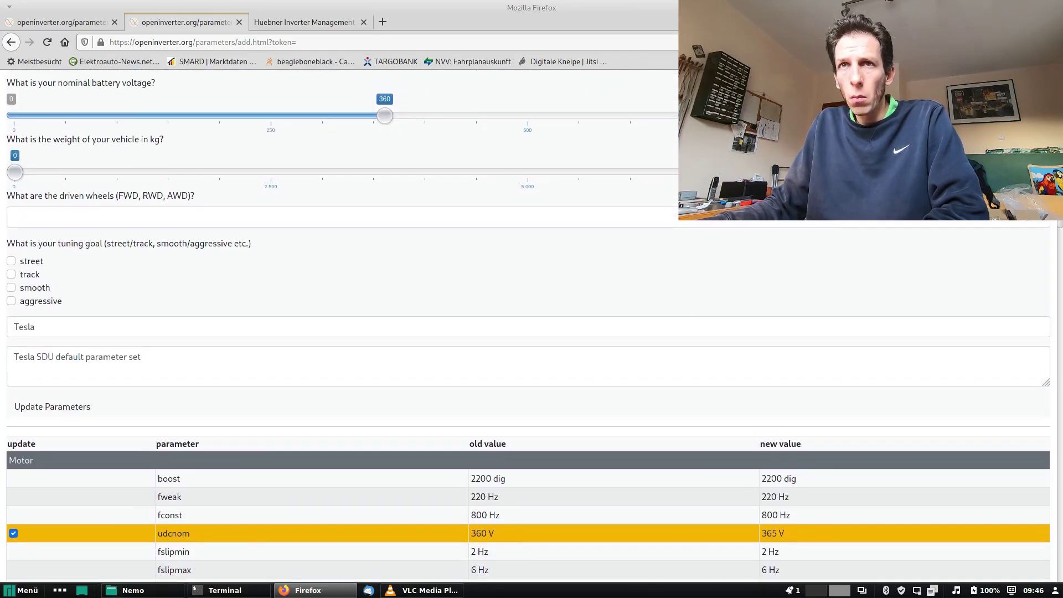
Set the driven wheels to FWD and update the Tesla SDU set with the new udcnom value.
{"action": "left_click", "coordinate": [171, 217]}
{"action": "left_click", "coordinate": [171, 254]}
{"action": "scroll", "coordinate": [172, 255], "scroll_direction": "down", "scroll_amount": 2}
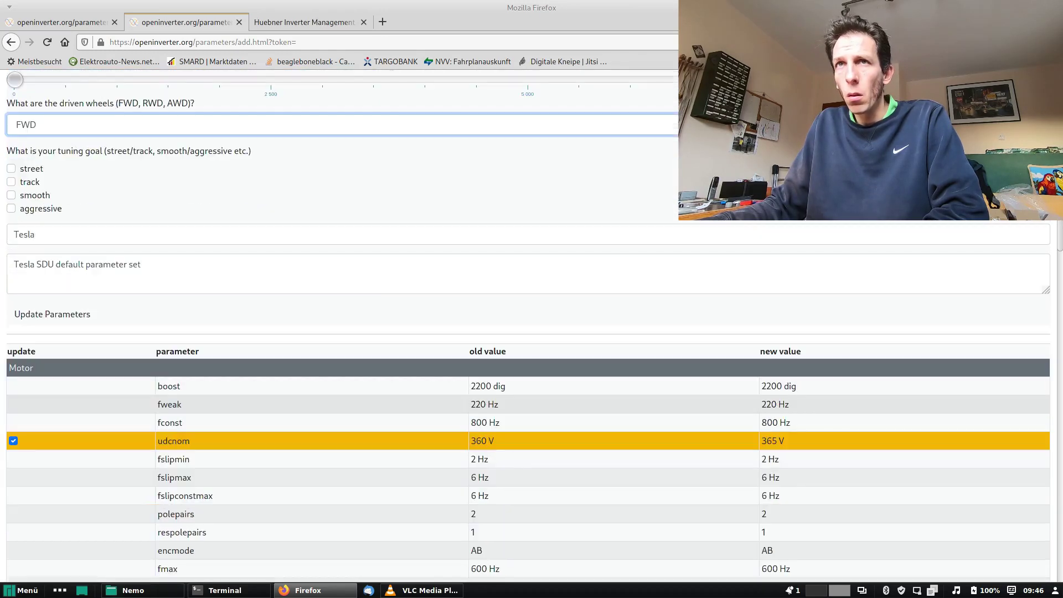
{"action": "scroll", "coordinate": [531, 332], "scroll_direction": "down", "scroll_amount": 3}
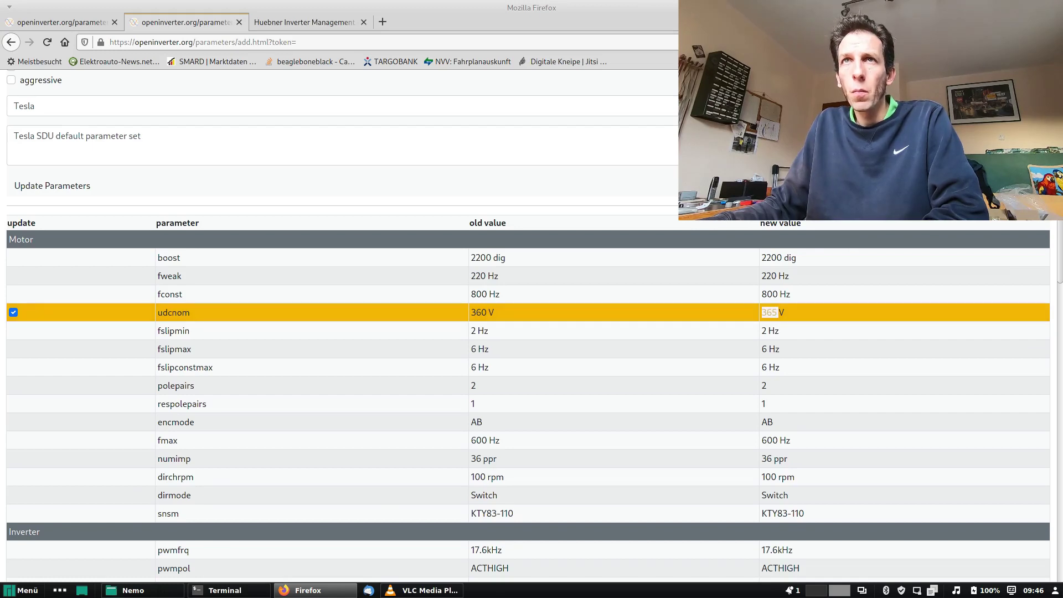
{"action": "key", "text": "Return"}
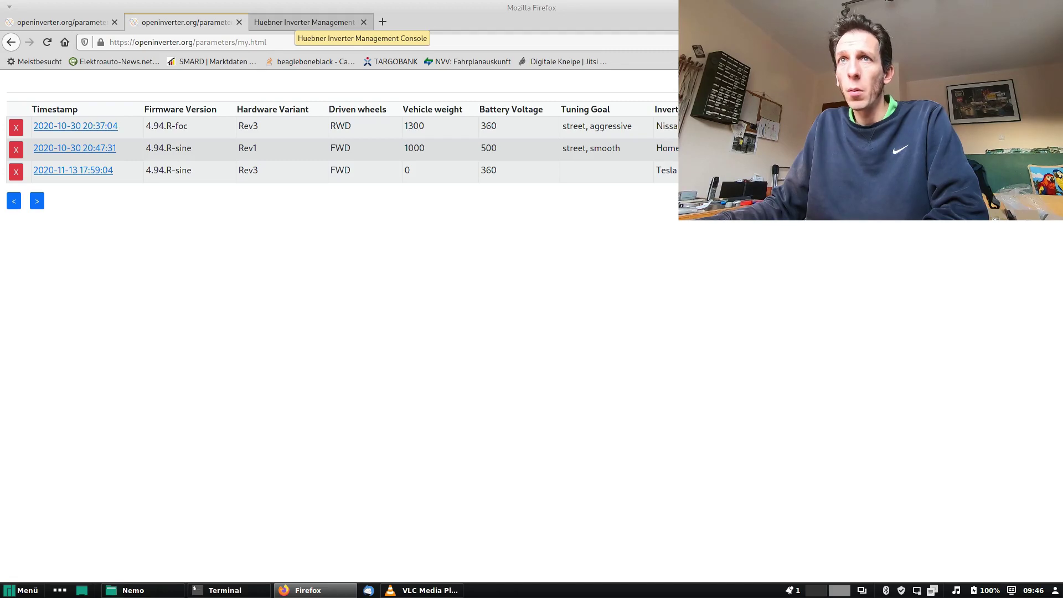
Reload the subscribed inverter console and accept applying the updated parameter set.
{"action": "left_click", "coordinate": [305, 22]}
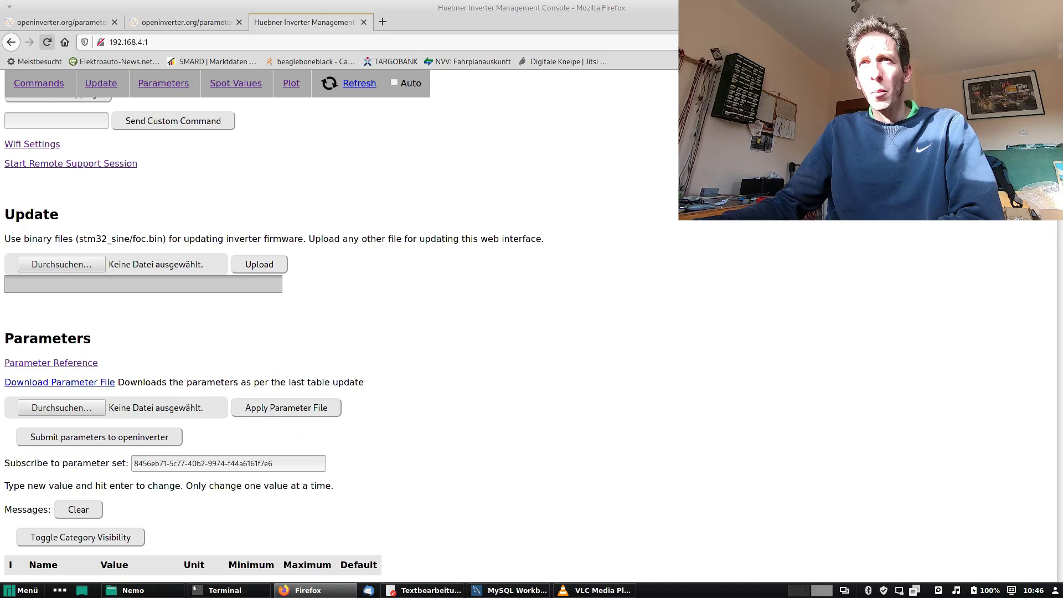
{"action": "left_click", "coordinate": [47, 42]}
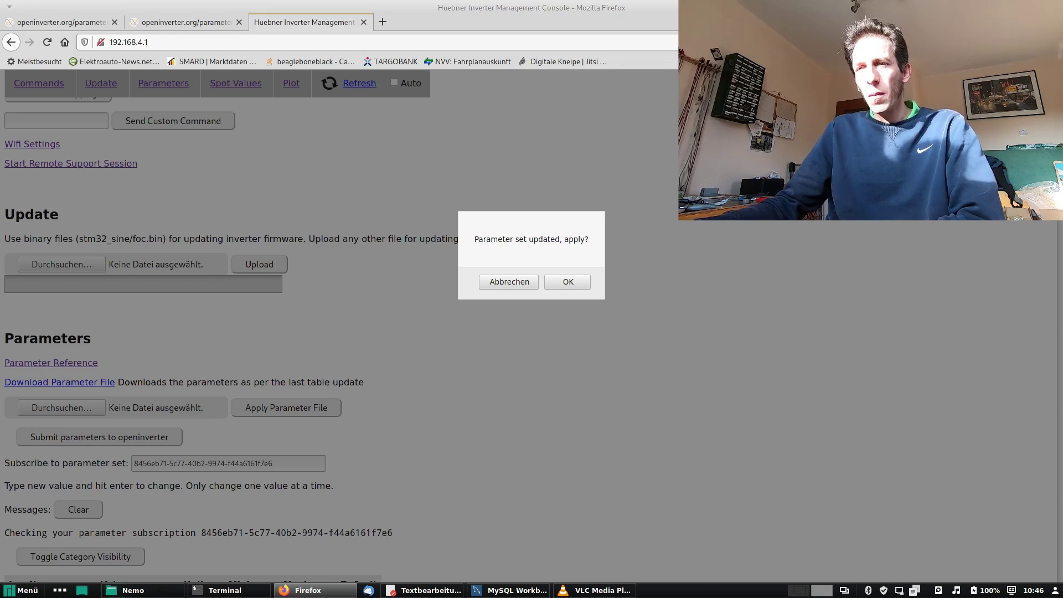
{"action": "key", "text": "Return"}
Review the console messages for the parameters being applied, and return to the list of own parameter sets on openinverter.org.
{"action": "scroll", "coordinate": [332, 333], "scroll_direction": "down", "scroll_amount": 3}
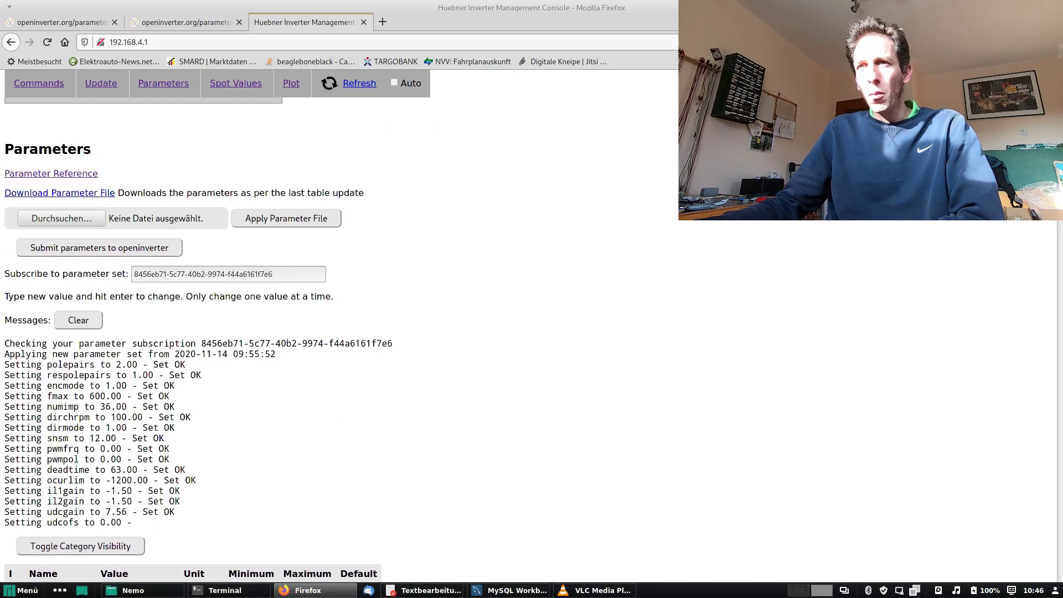
{"action": "scroll", "coordinate": [333, 332], "scroll_direction": "down", "scroll_amount": 4}
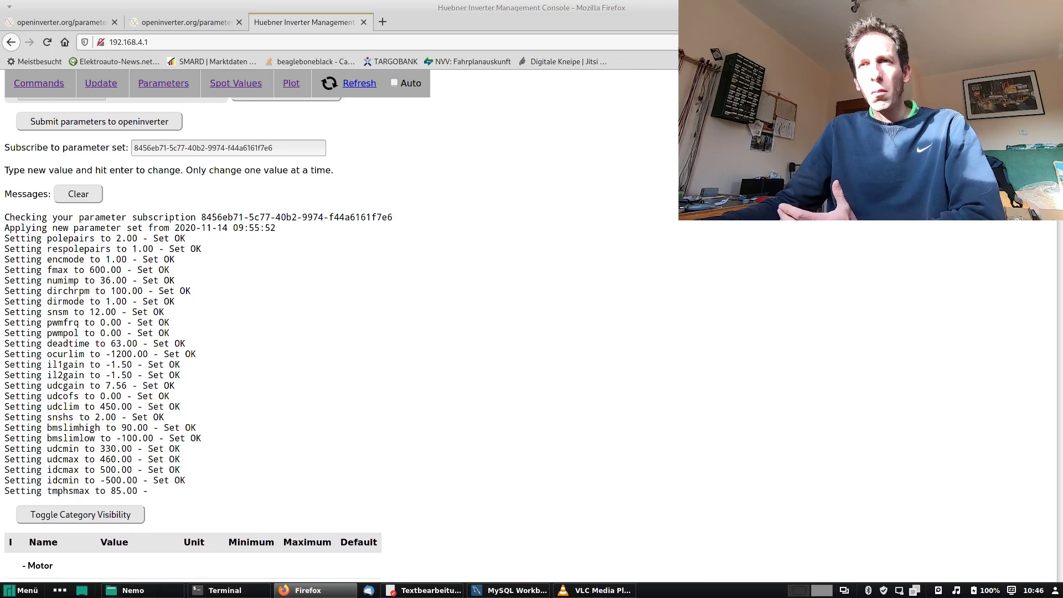
{"action": "scroll", "coordinate": [194, 332], "scroll_direction": "down", "scroll_amount": 5}
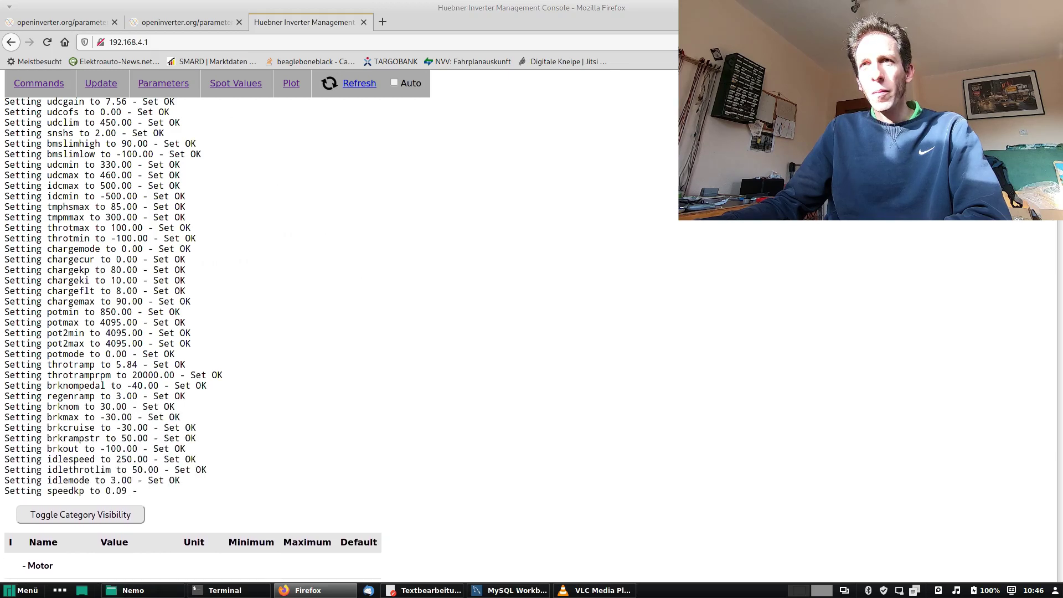
{"action": "scroll", "coordinate": [194, 333], "scroll_direction": "up", "scroll_amount": 4}
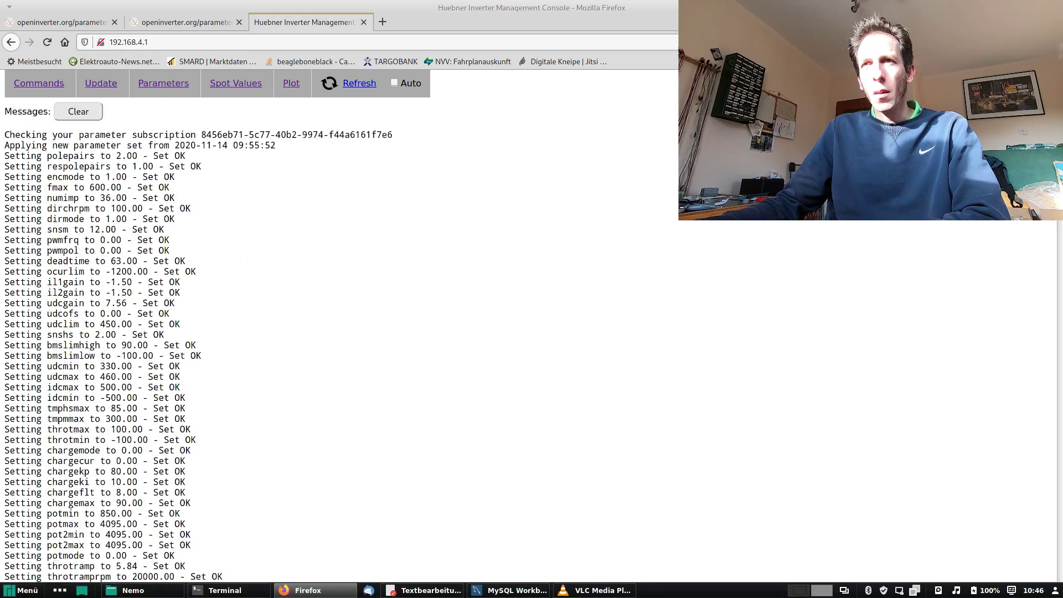
{"action": "scroll", "coordinate": [332, 333], "scroll_direction": "up", "scroll_amount": 4}
{"action": "scroll", "coordinate": [332, 332], "scroll_direction": "up", "scroll_amount": 2}
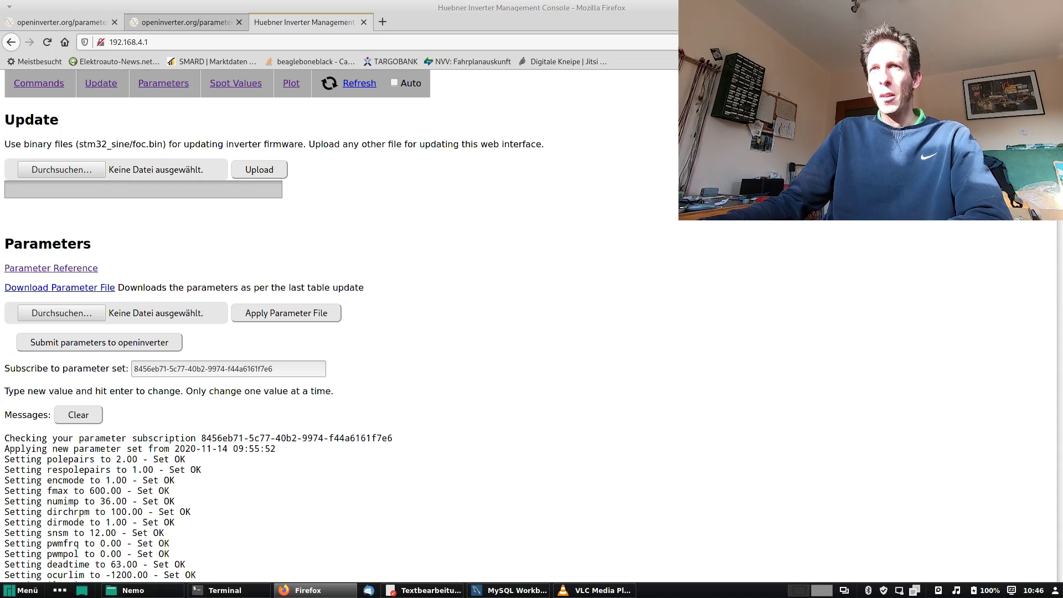
{"action": "left_click", "coordinate": [183, 23]}
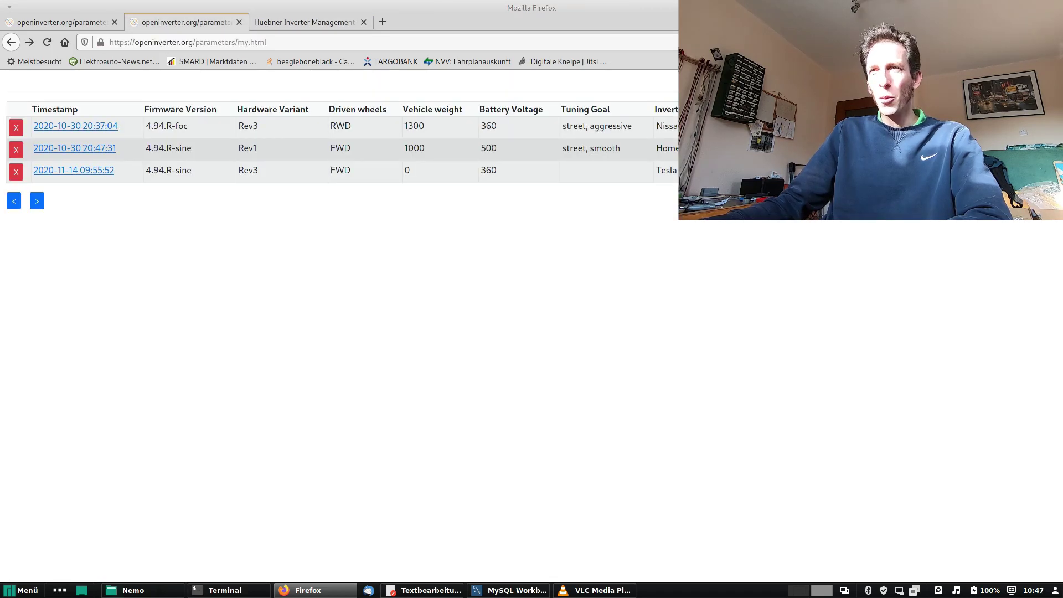